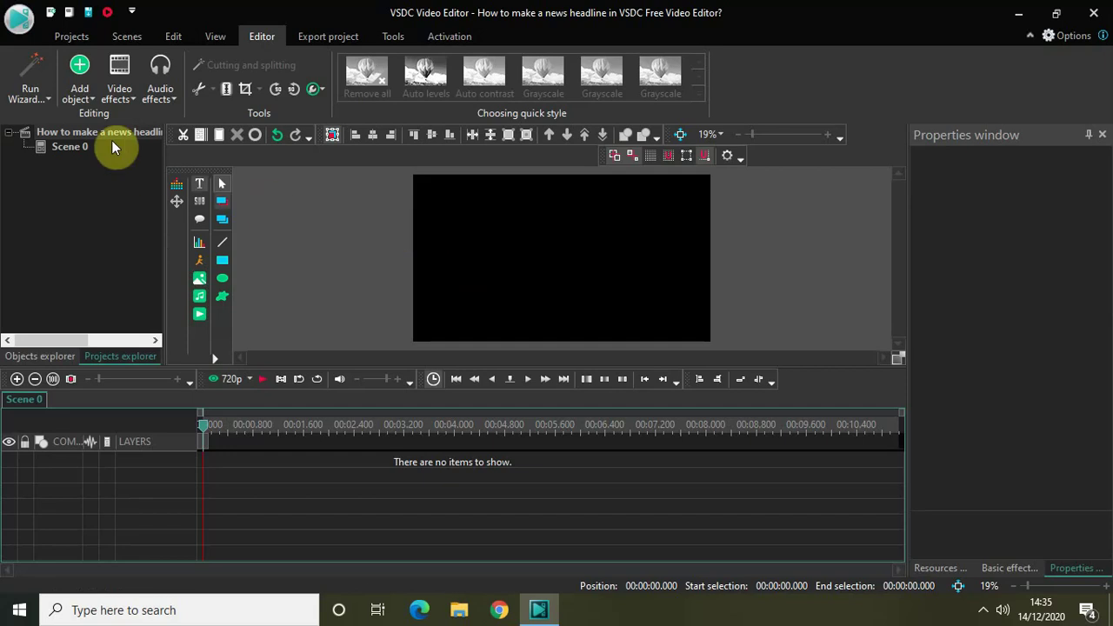
- Add a rectangle from the cursor position across the lower frame, about 1790 wide, and reduce its height to about 158
{"action": "left_click", "coordinate": [79, 77]}
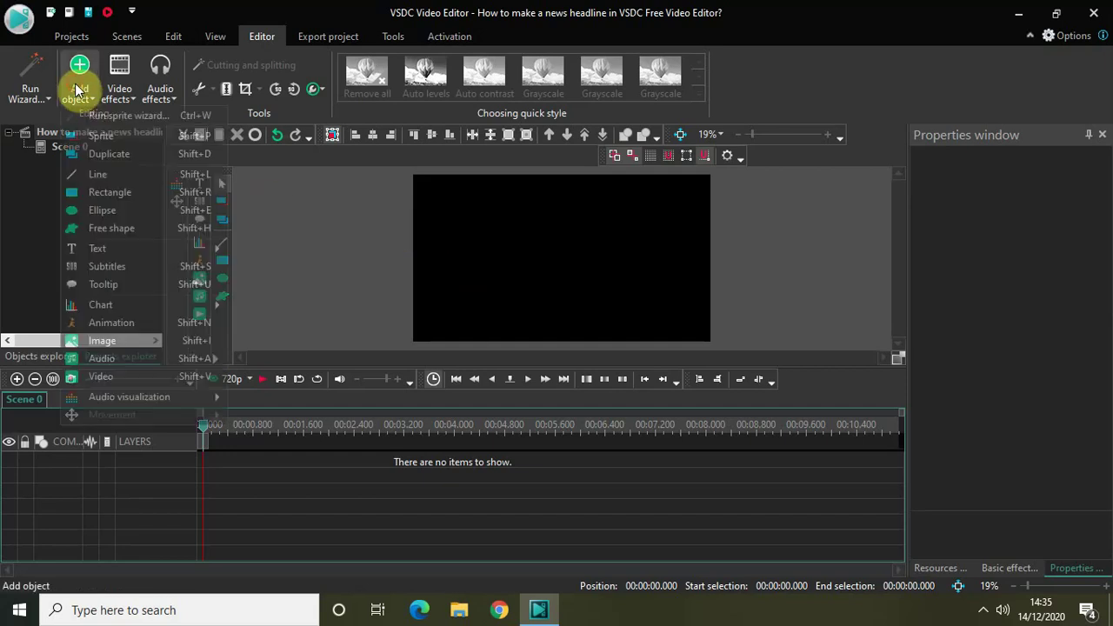
{"action": "left_click", "coordinate": [117, 193]}
{"action": "left_click", "coordinate": [386, 283]}
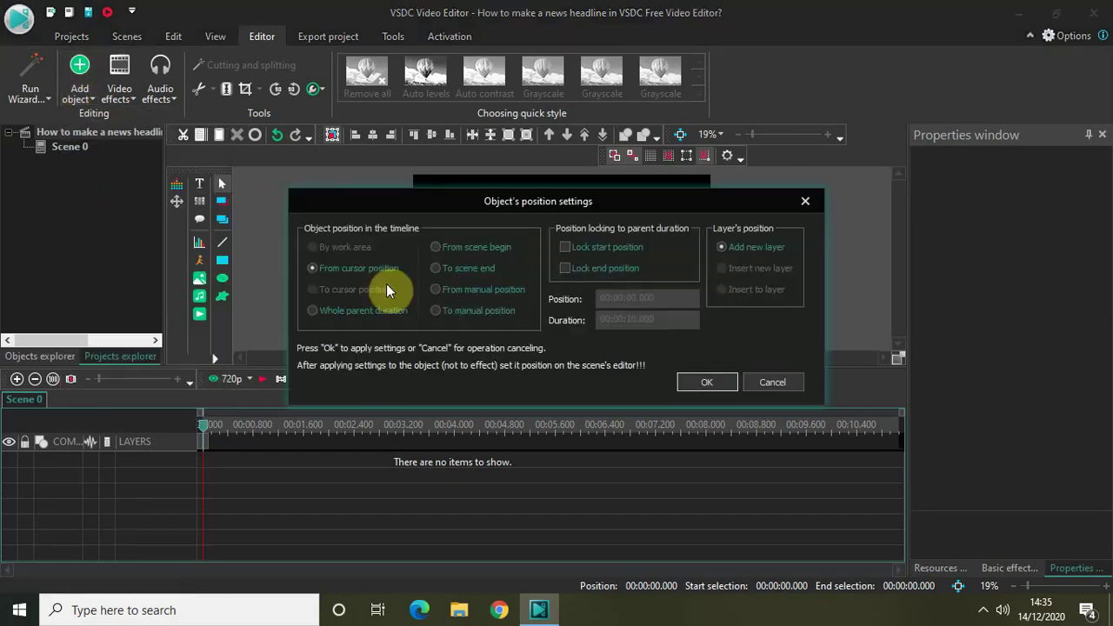
{"action": "left_click", "coordinate": [705, 383]}
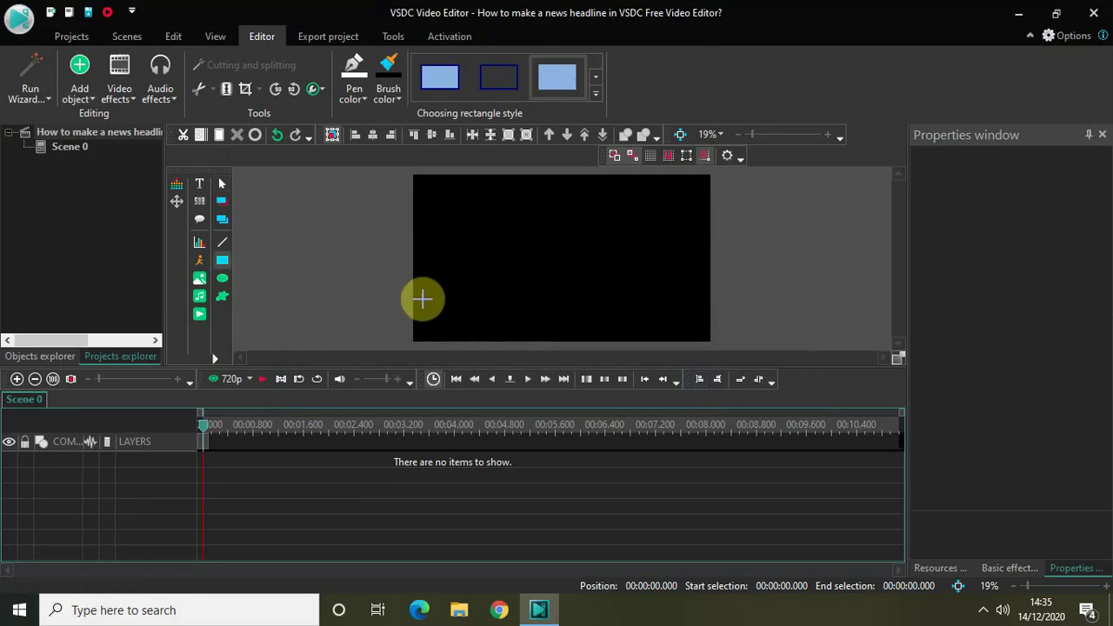
{"action": "mouse_move", "coordinate": [423, 299]}
{"action": "left_mouse_down"}
{"action": "mouse_move", "coordinate": [588, 325]}
{"action": "mouse_move", "coordinate": [722, 324]}
{"action": "mouse_move", "coordinate": [702, 328]}
{"action": "left_mouse_up"}
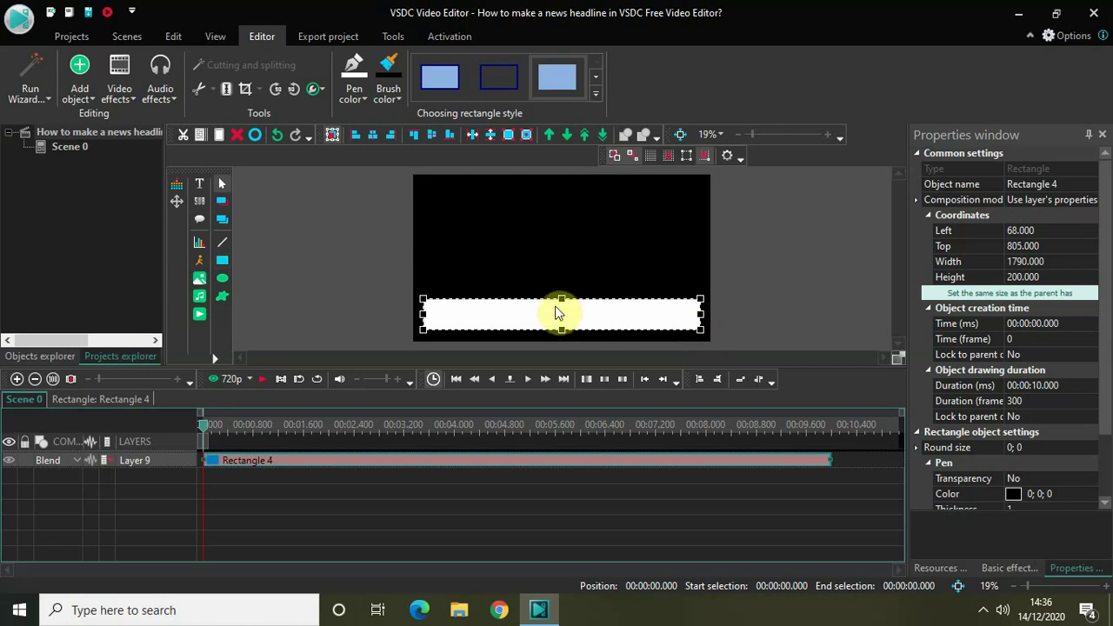
{"action": "left_click_drag", "start_coordinate": [562, 300], "coordinate": [562, 304]}
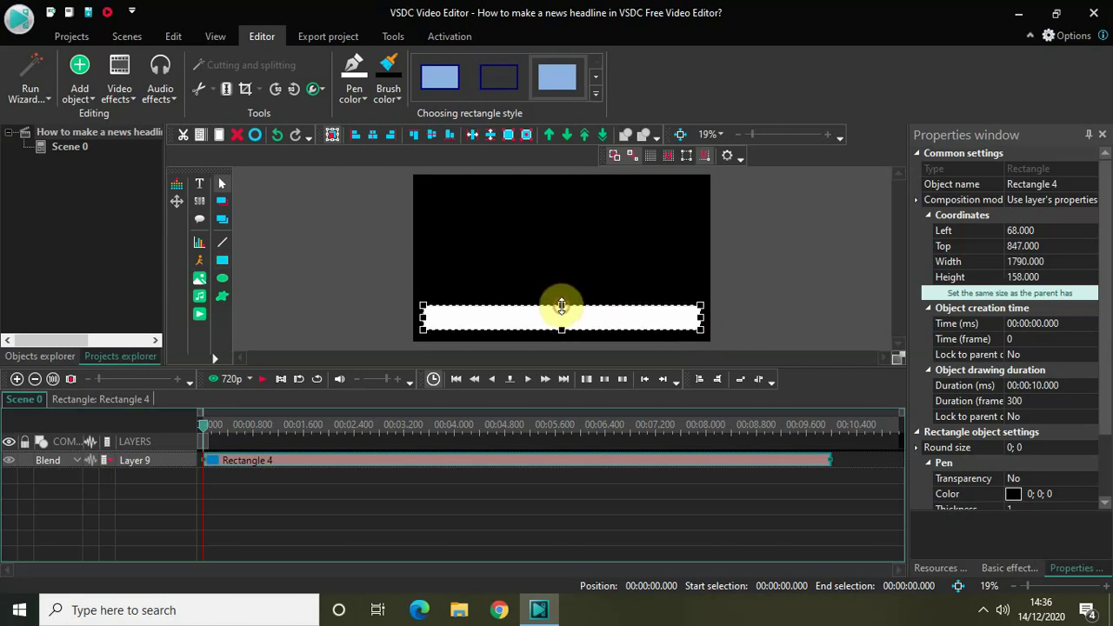
{"action": "left_click", "coordinate": [758, 309]}
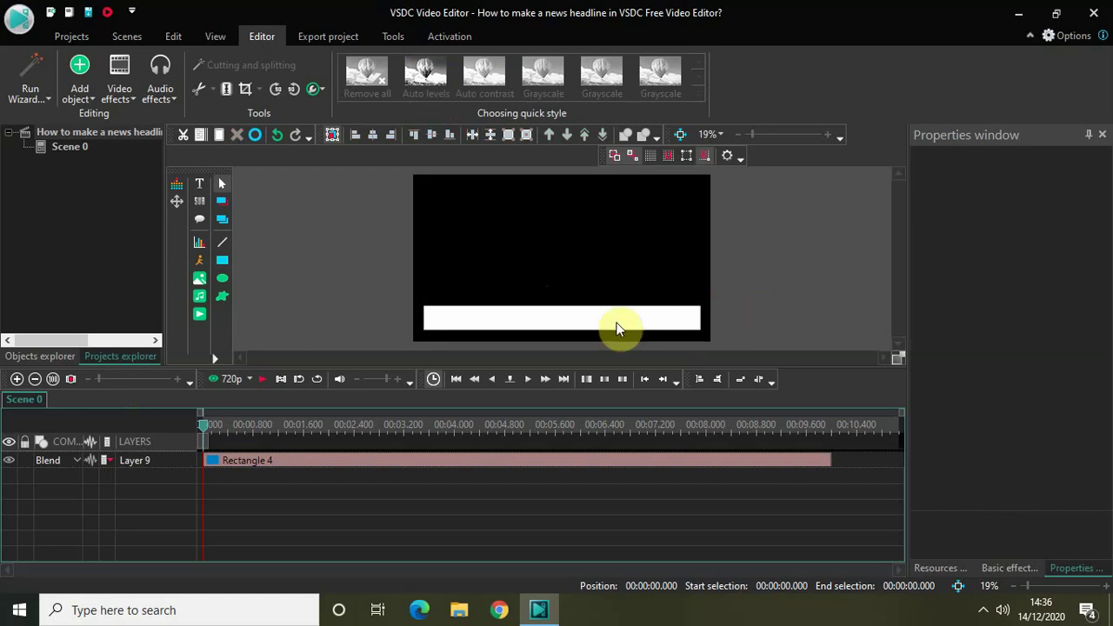
- Move the white rectangle completely off the frame's left side, to about Left -1847 and Top 874
{"action": "left_click", "coordinate": [568, 314]}
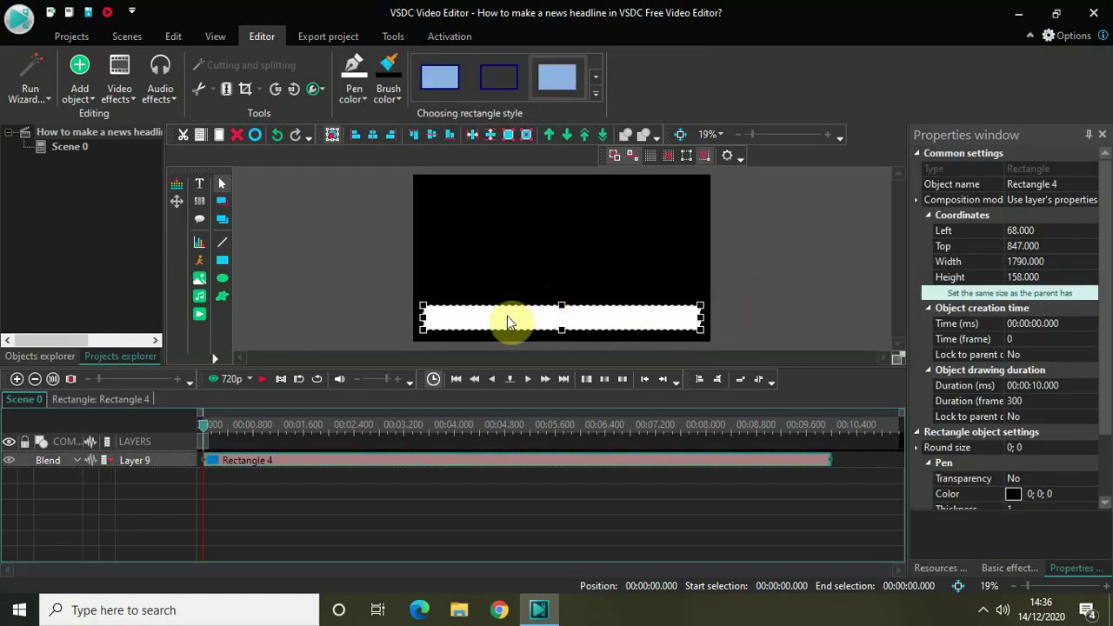
{"action": "left_click_drag", "start_coordinate": [505, 318], "coordinate": [240, 325]}
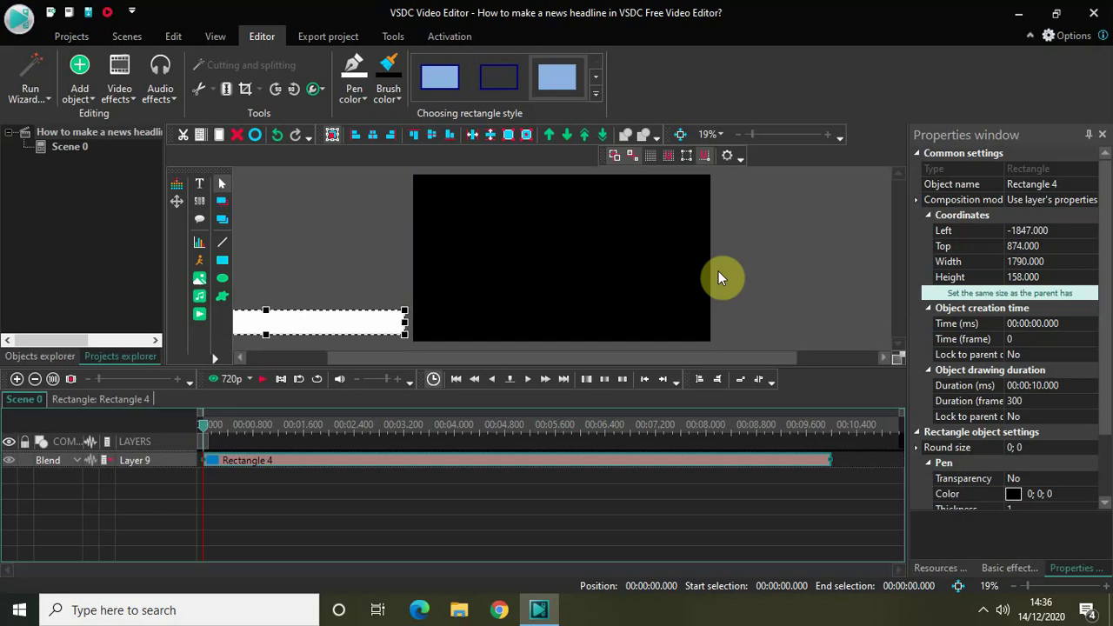
{"action": "left_click", "coordinate": [787, 277]}
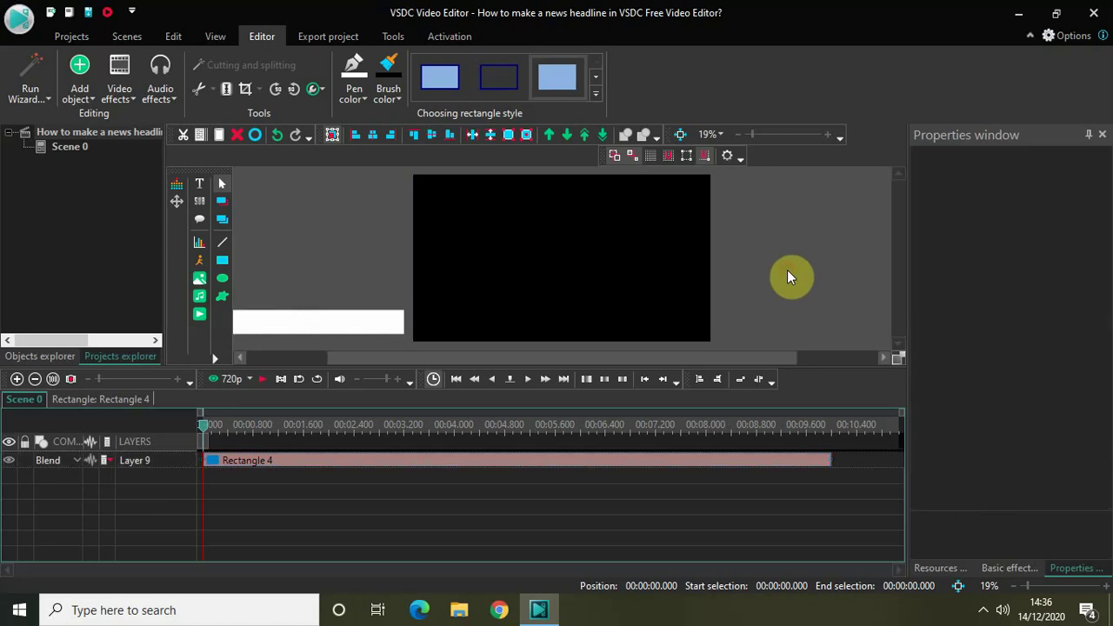
- Add a Movement effect inside the rectangle, with a straight path ending in the lower frame at about X 963, Y 947
{"action": "left_click", "coordinate": [509, 467]}
{"action": "double_click", "coordinate": [509, 467]}
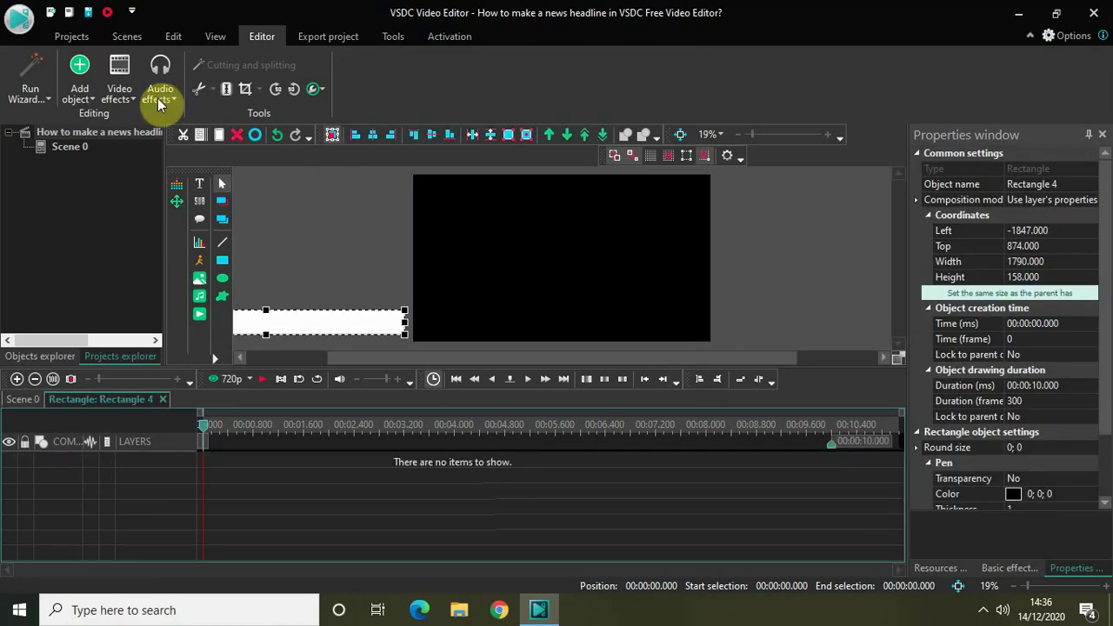
{"action": "left_click", "coordinate": [79, 90]}
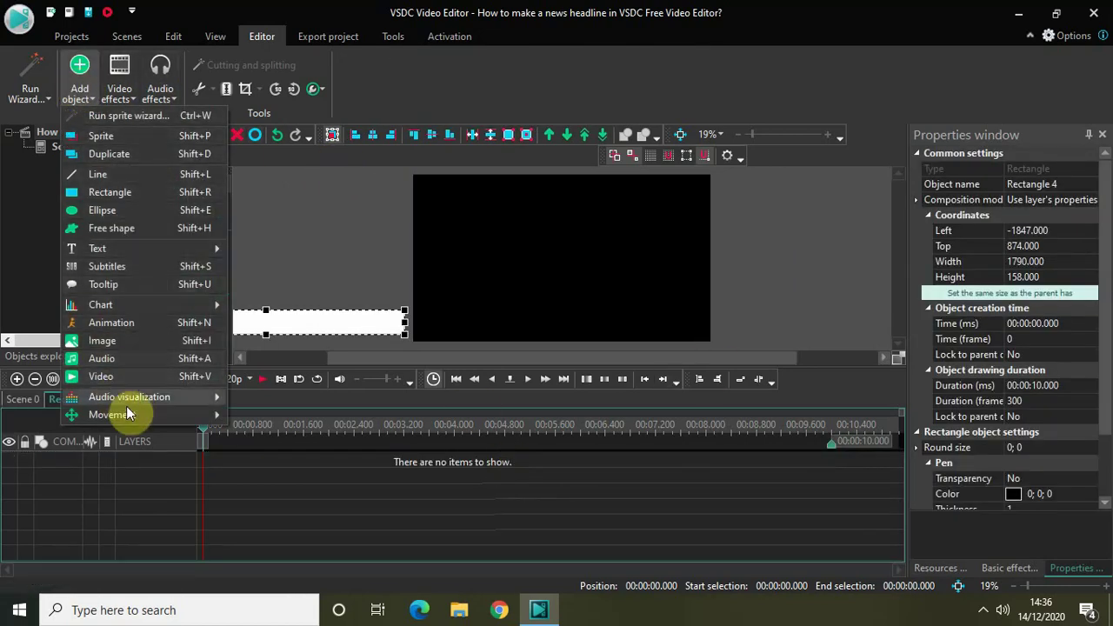
{"action": "mouse_move", "coordinate": [133, 415]}
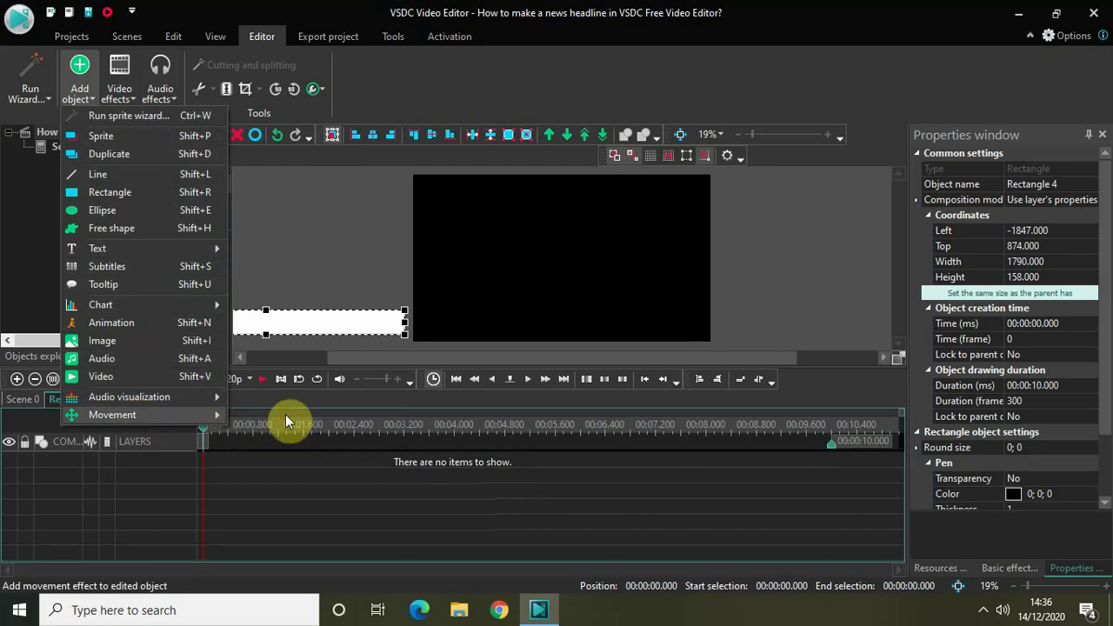
{"action": "left_click", "coordinate": [286, 422]}
{"action": "left_click", "coordinate": [649, 370]}
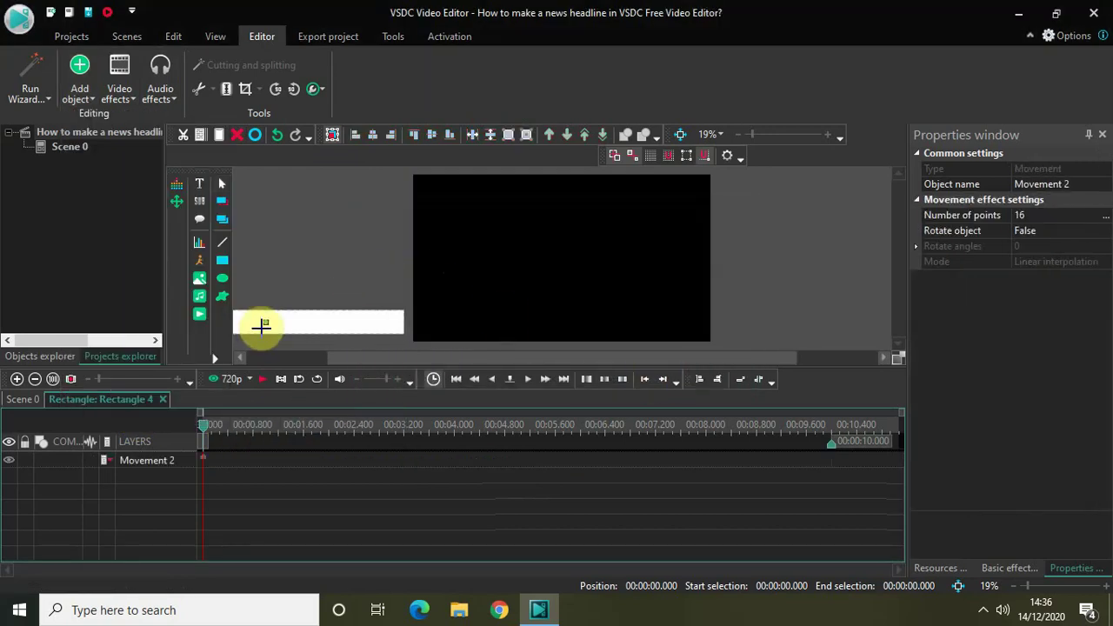
{"action": "left_click_drag", "start_coordinate": [266, 322], "coordinate": [563, 321]}
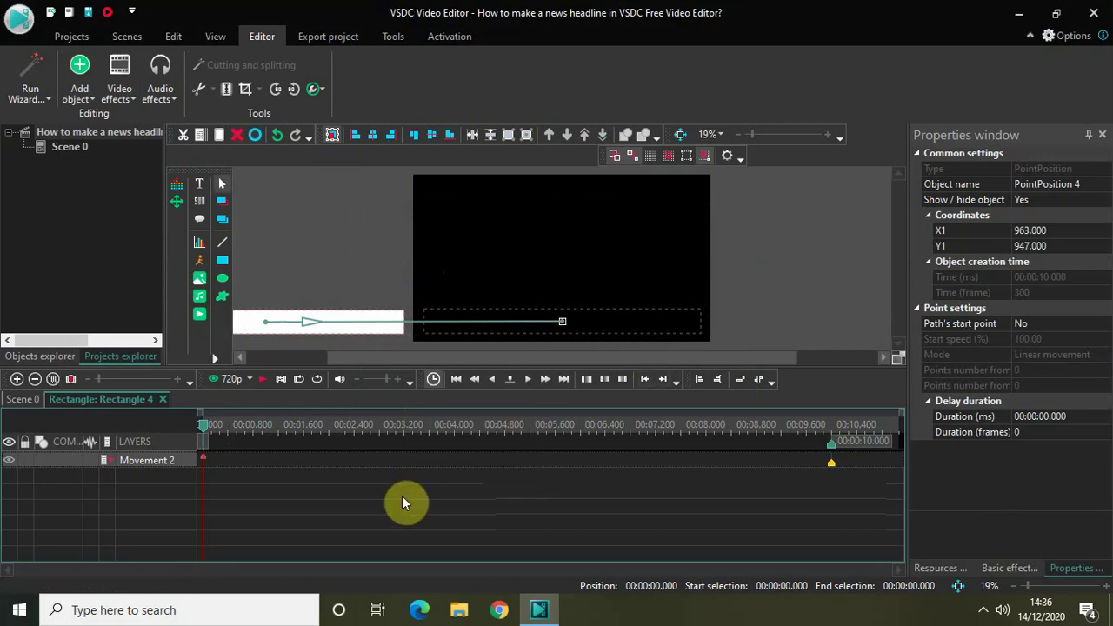
- Preview the movement and shift the path's end point on the timeline to 00:00:01.000
{"action": "key", "text": "space"}
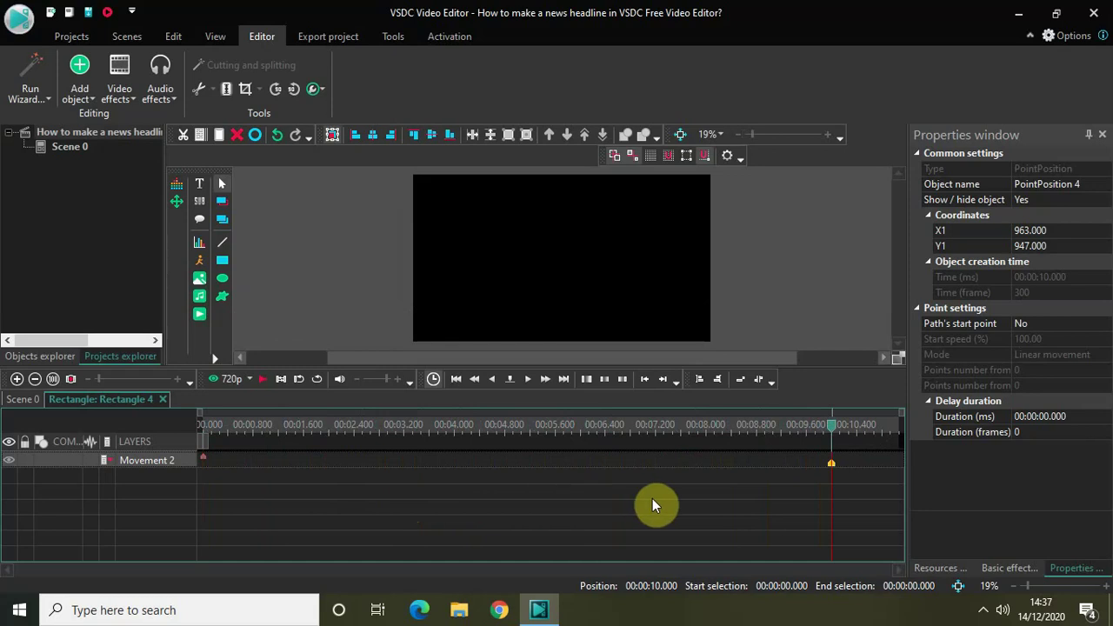
{"action": "mouse_move", "coordinate": [823, 462]}
{"action": "left_mouse_down"}
{"action": "mouse_move", "coordinate": [447, 479]}
{"action": "mouse_move", "coordinate": [447, 510]}
{"action": "left_mouse_up"}
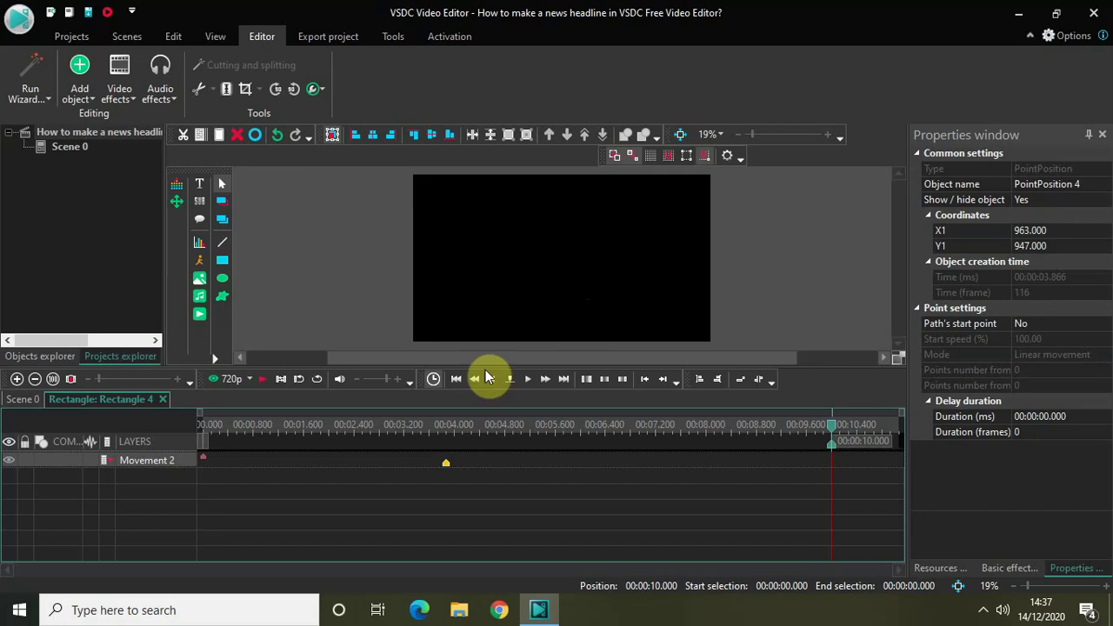
{"action": "mouse_move", "coordinate": [445, 471]}
{"action": "left_mouse_down"}
{"action": "mouse_move", "coordinate": [295, 481]}
{"action": "mouse_move", "coordinate": [261, 479]}
{"action": "mouse_move", "coordinate": [277, 478]}
{"action": "mouse_move", "coordinate": [264, 461]}
{"action": "mouse_move", "coordinate": [267, 472]}
{"action": "left_mouse_up"}
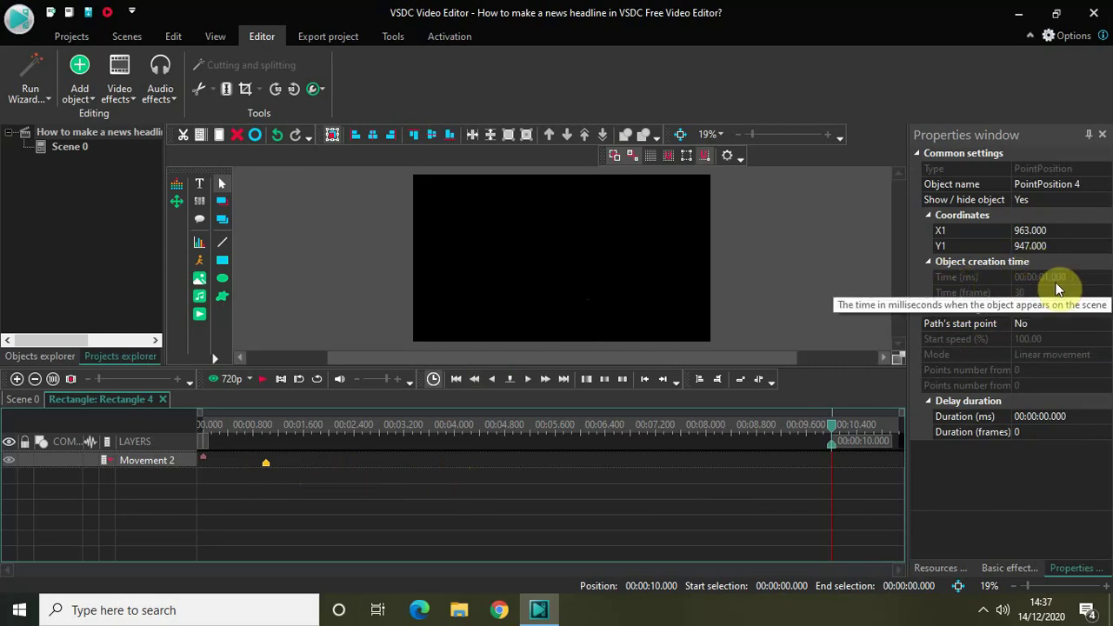
- Play the rectangle's slide-in movement from the start of the timeline to check its speed
{"action": "mouse_move", "coordinate": [833, 435]}
{"action": "left_mouse_down"}
{"action": "mouse_move", "coordinate": [505, 467]}
{"action": "mouse_move", "coordinate": [156, 454]}
{"action": "mouse_move", "coordinate": [151, 444]}
{"action": "left_mouse_up"}
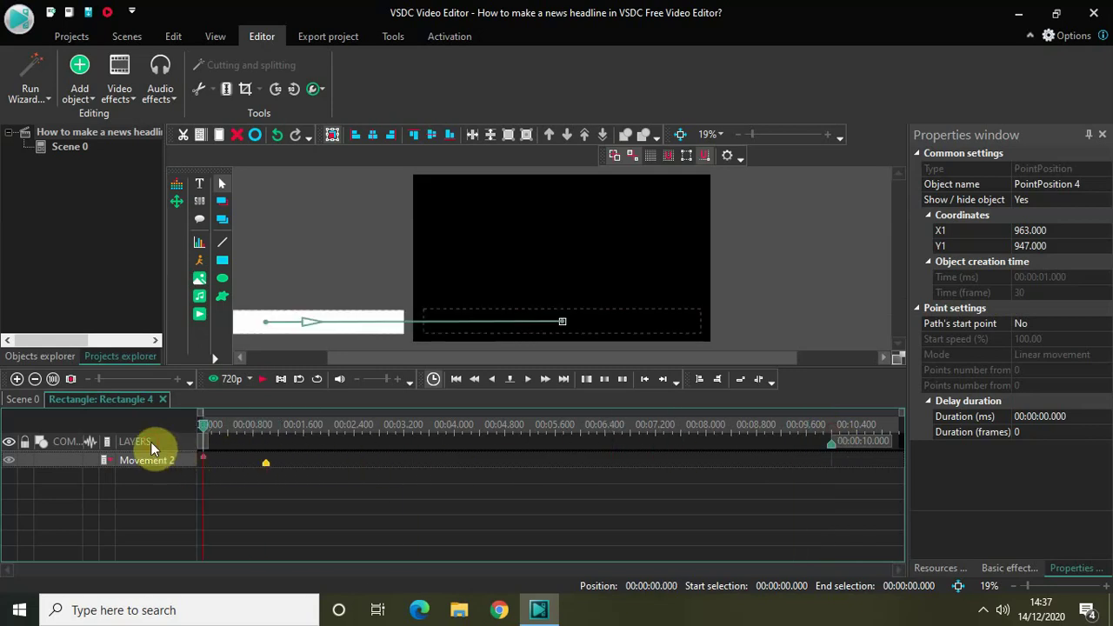
{"action": "key", "text": "space"}
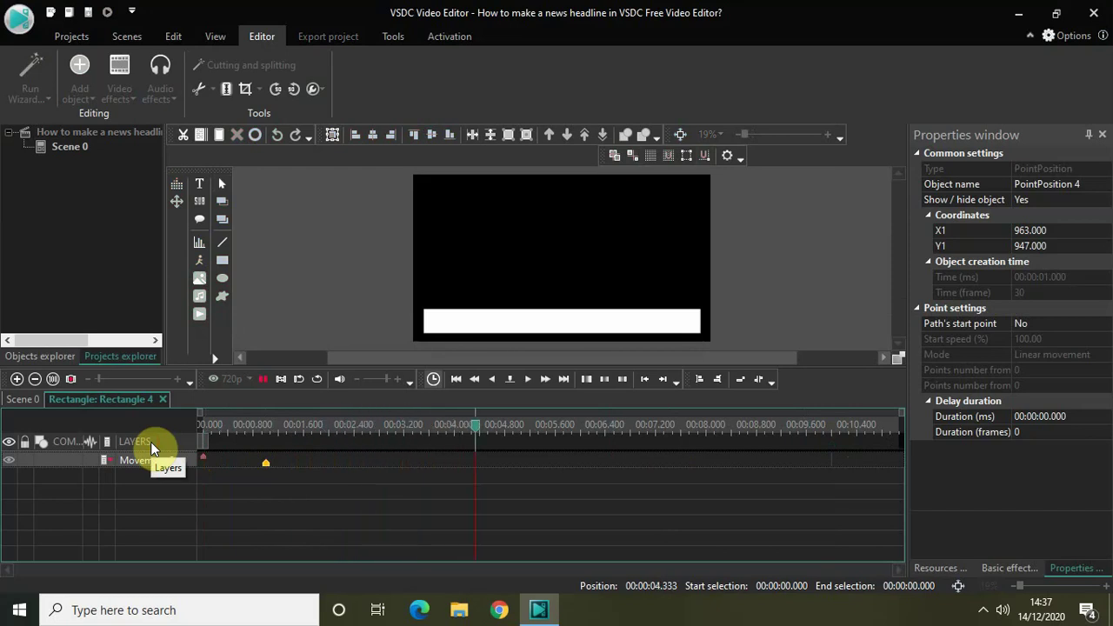
{"action": "key", "text": "space"}
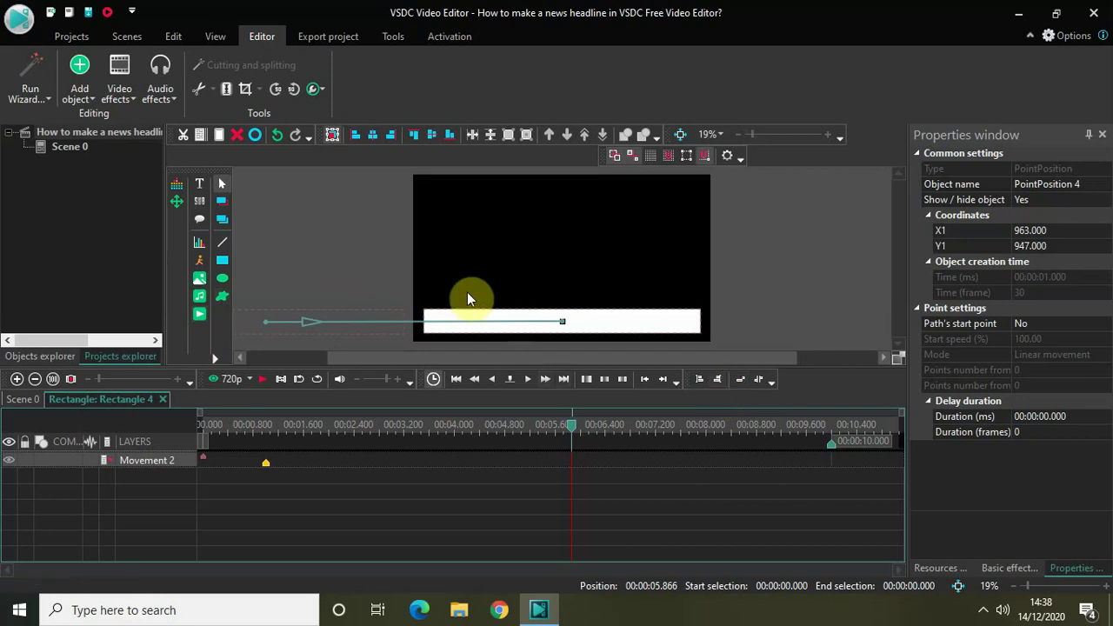
- Add a Push transition to the rectangle, positioned to the scene end, with the Side type
{"action": "left_click", "coordinate": [119, 94]}
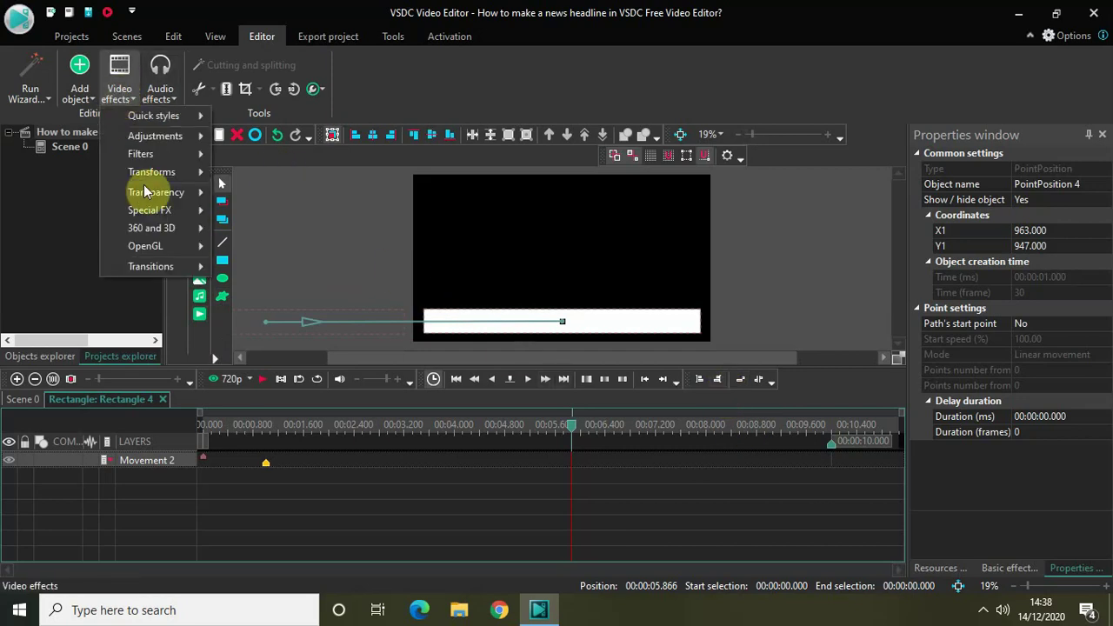
{"action": "mouse_move", "coordinate": [165, 264]}
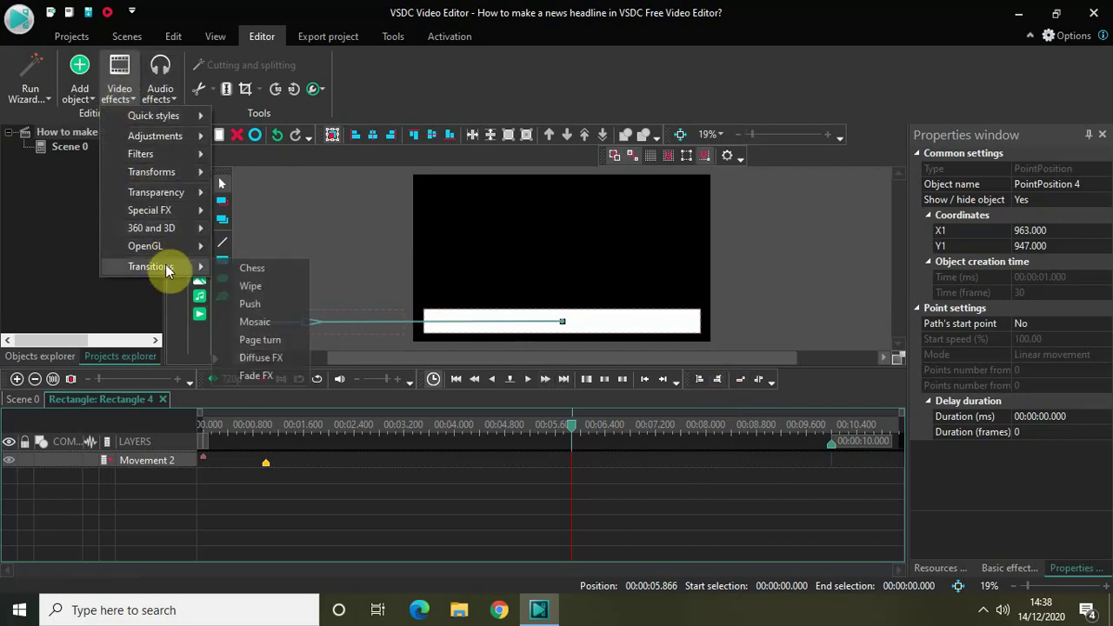
{"action": "left_click", "coordinate": [269, 300]}
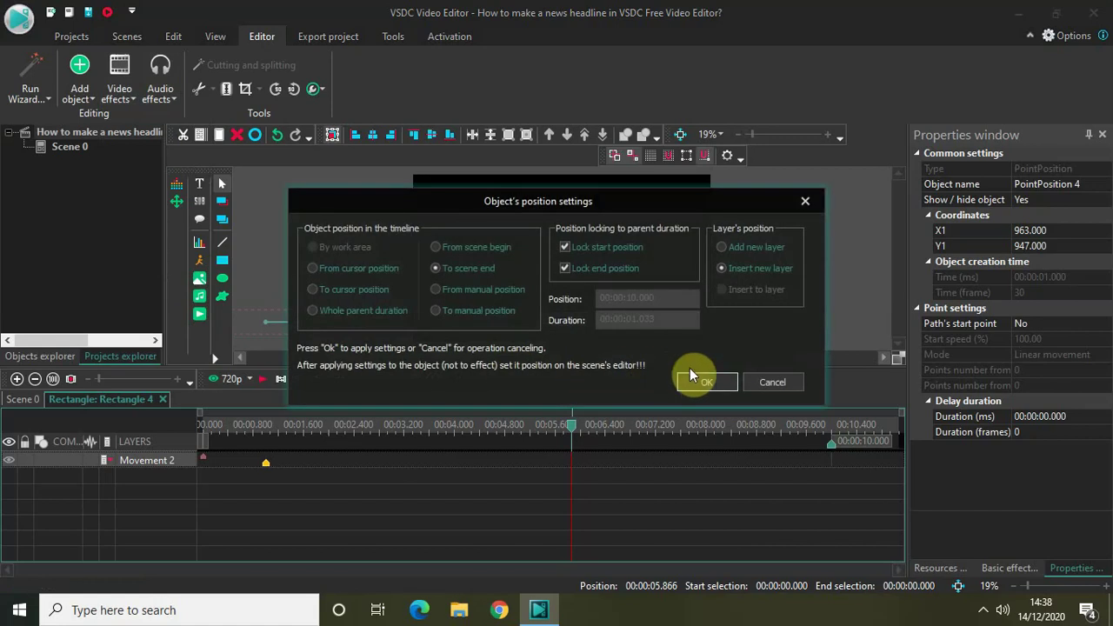
{"action": "left_click", "coordinate": [701, 383]}
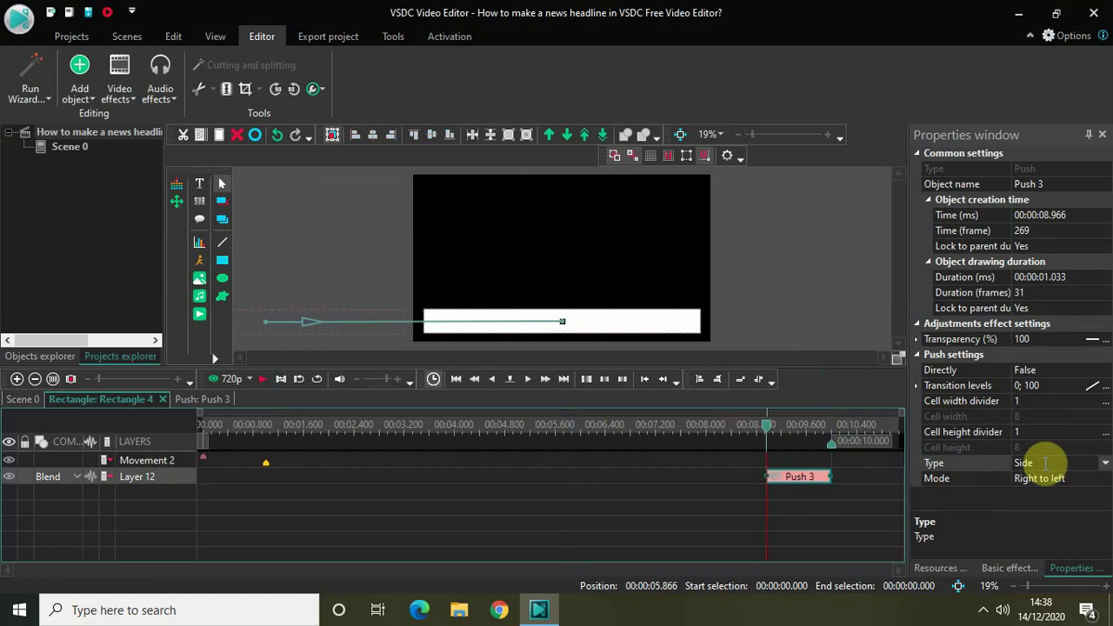
{"action": "left_click", "coordinate": [1105, 463]}
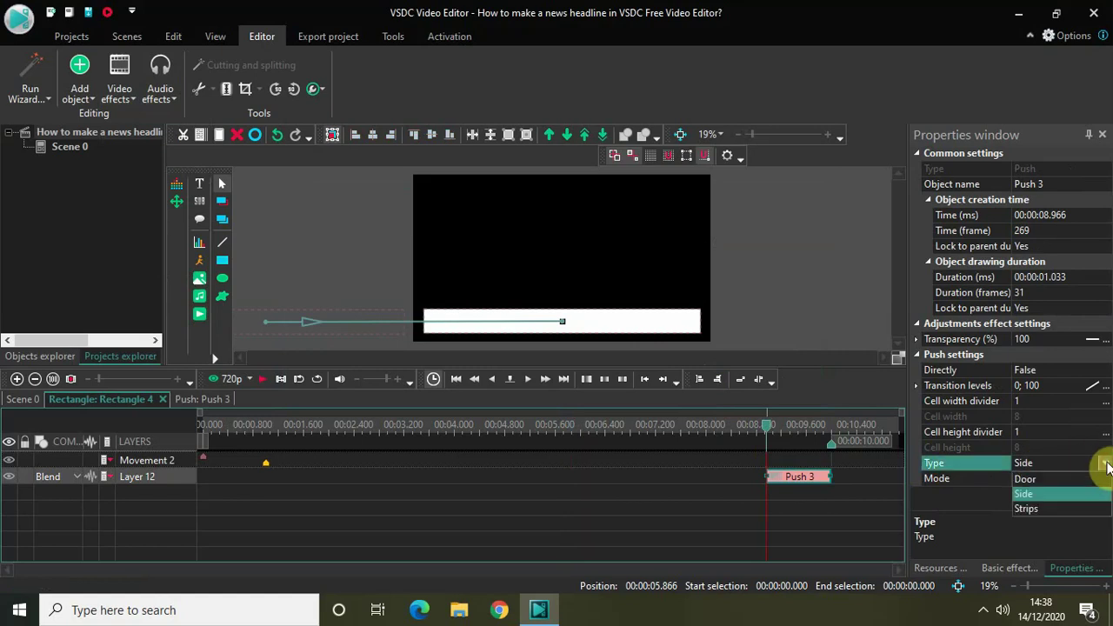
{"action": "left_click", "coordinate": [1037, 492]}
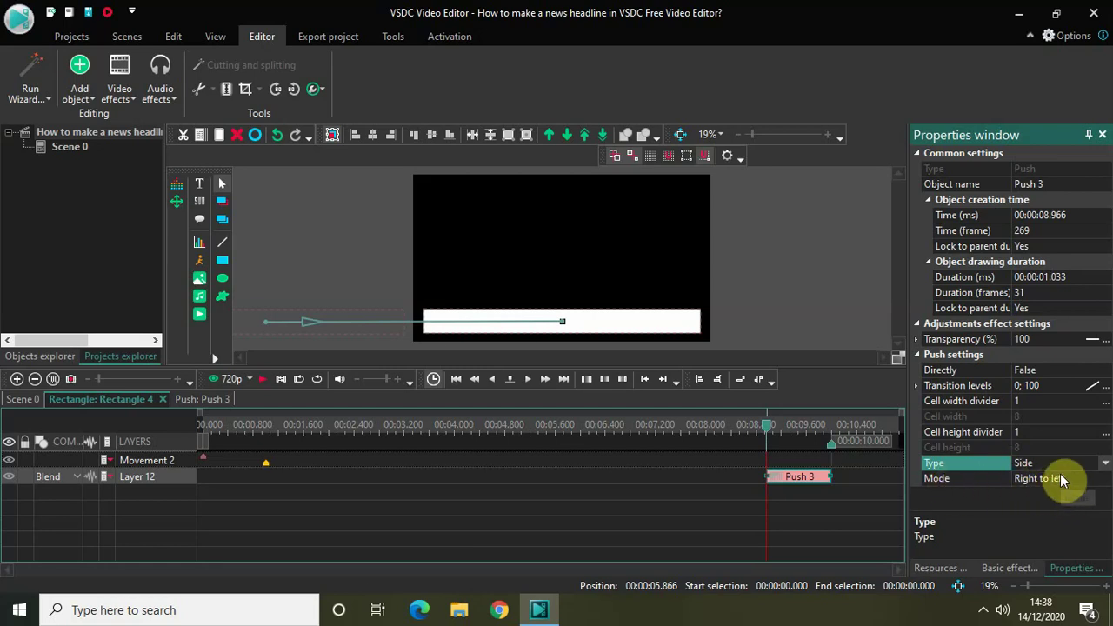
- Scrub through the closing Push transition and play the rectangle's animation from the start
{"action": "left_click", "coordinate": [768, 427]}
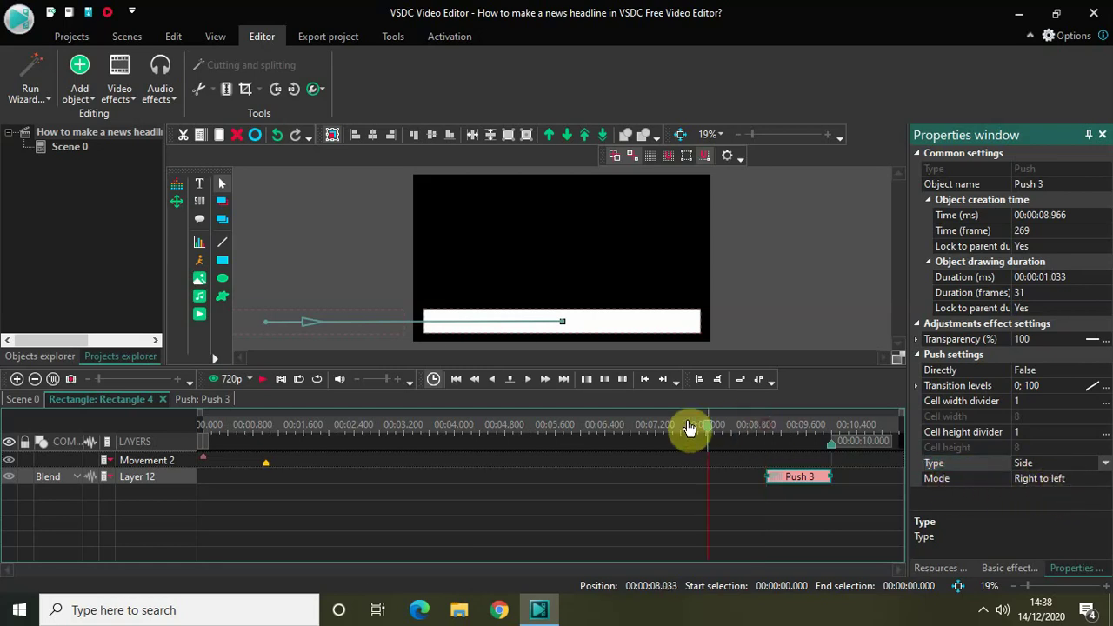
{"action": "left_click", "coordinate": [641, 423]}
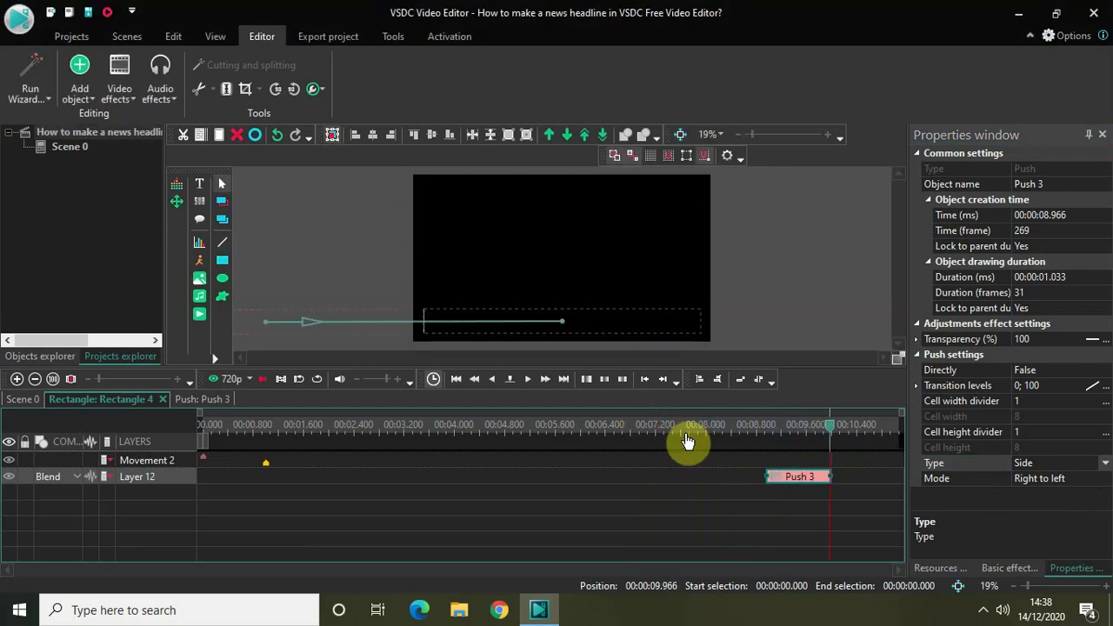
{"action": "left_click", "coordinate": [654, 453]}
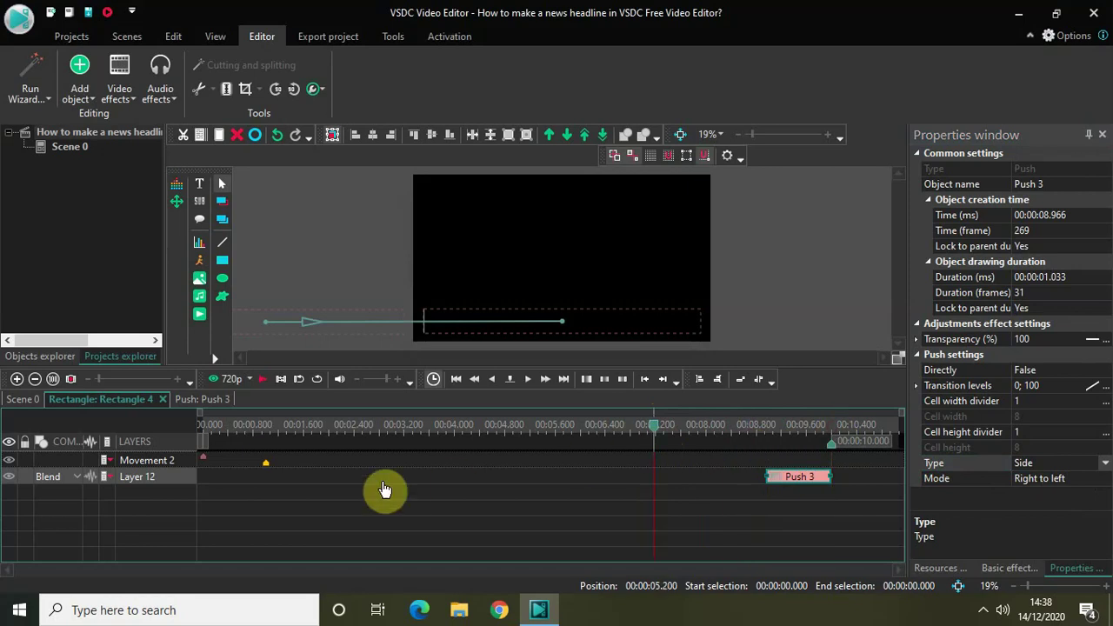
{"action": "left_click", "coordinate": [208, 474]}
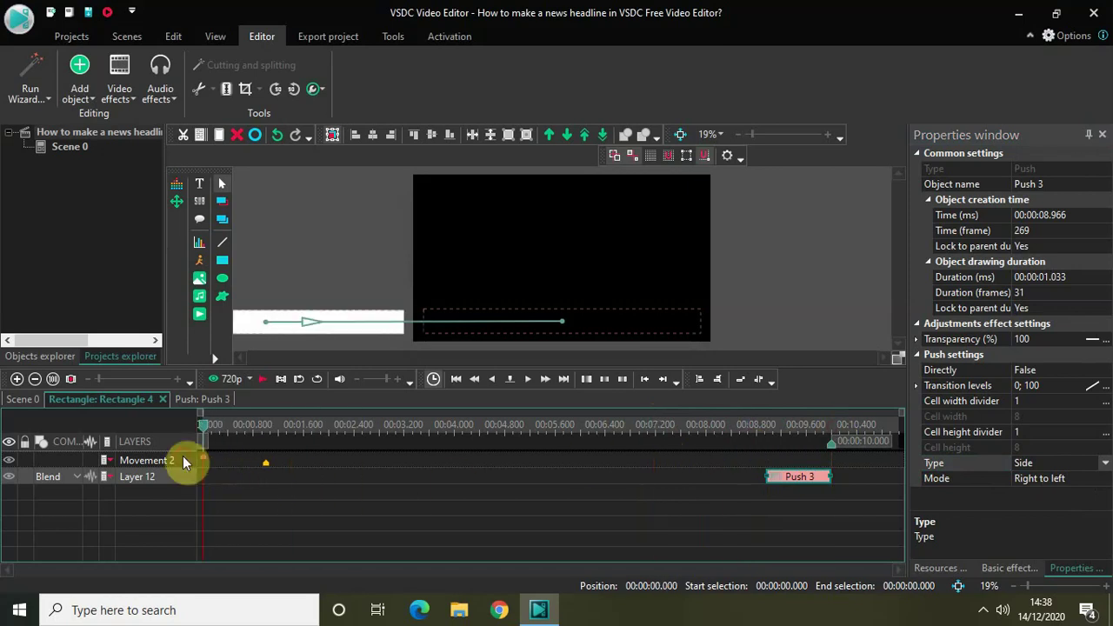
{"action": "key", "text": "space"}
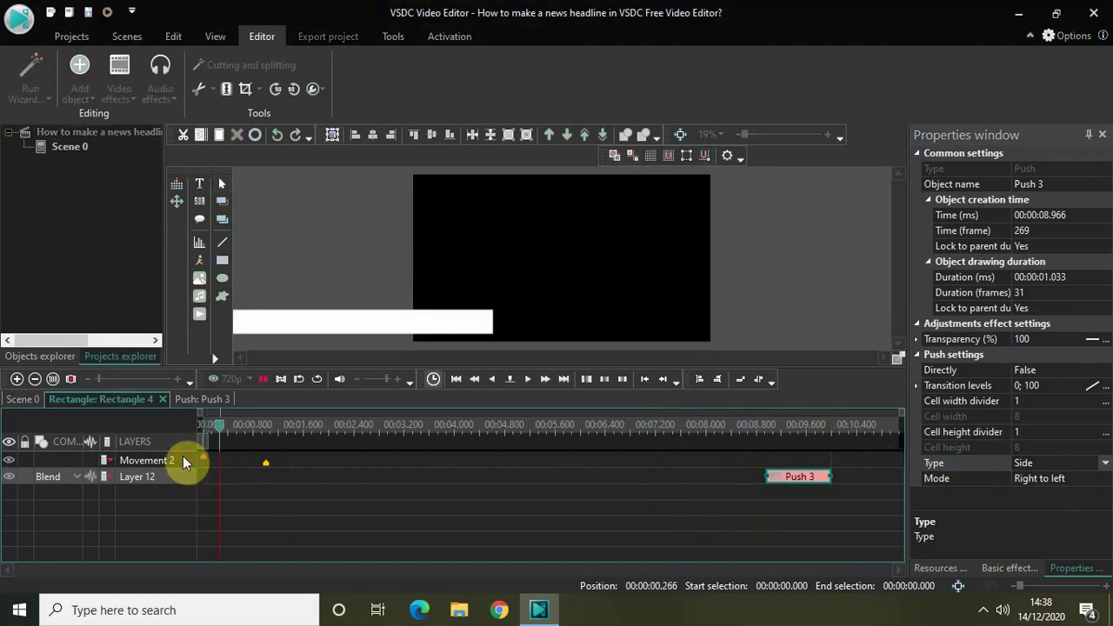
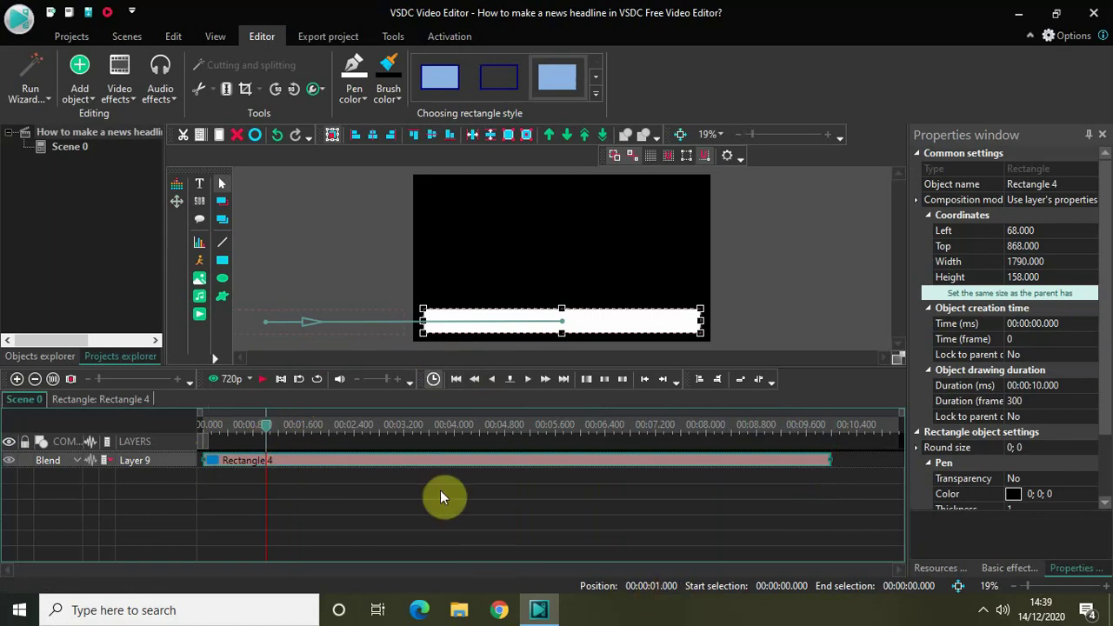
- Add a text object from the cursor position, about 1763 by 152 across the white bar, reading "NEWS HEADLINE"
{"action": "left_click", "coordinate": [82, 96]}
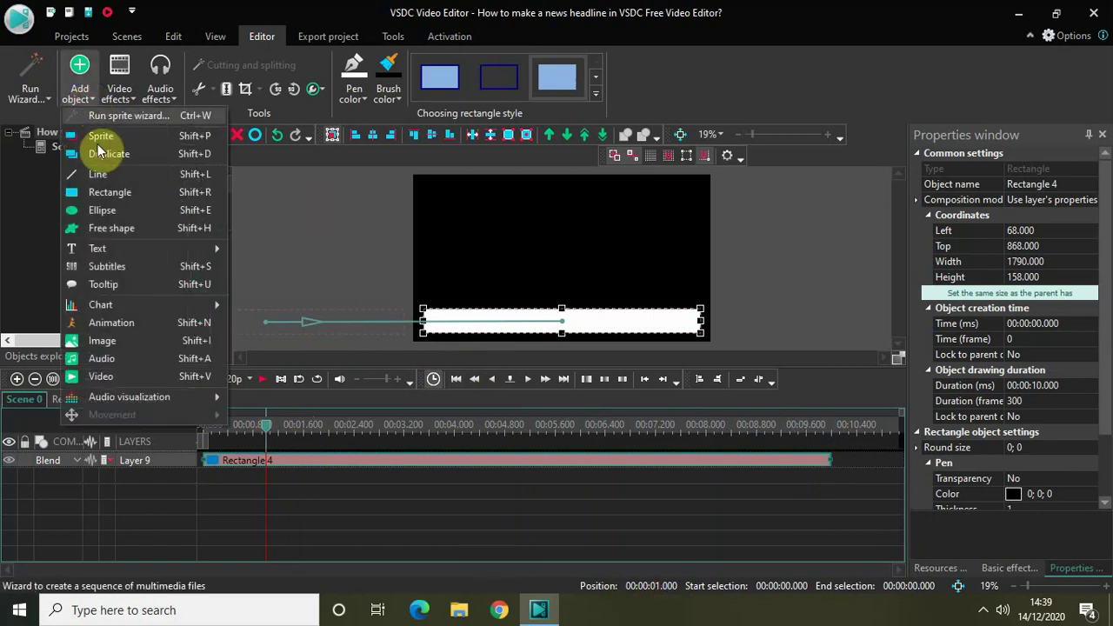
{"action": "mouse_move", "coordinate": [120, 250]}
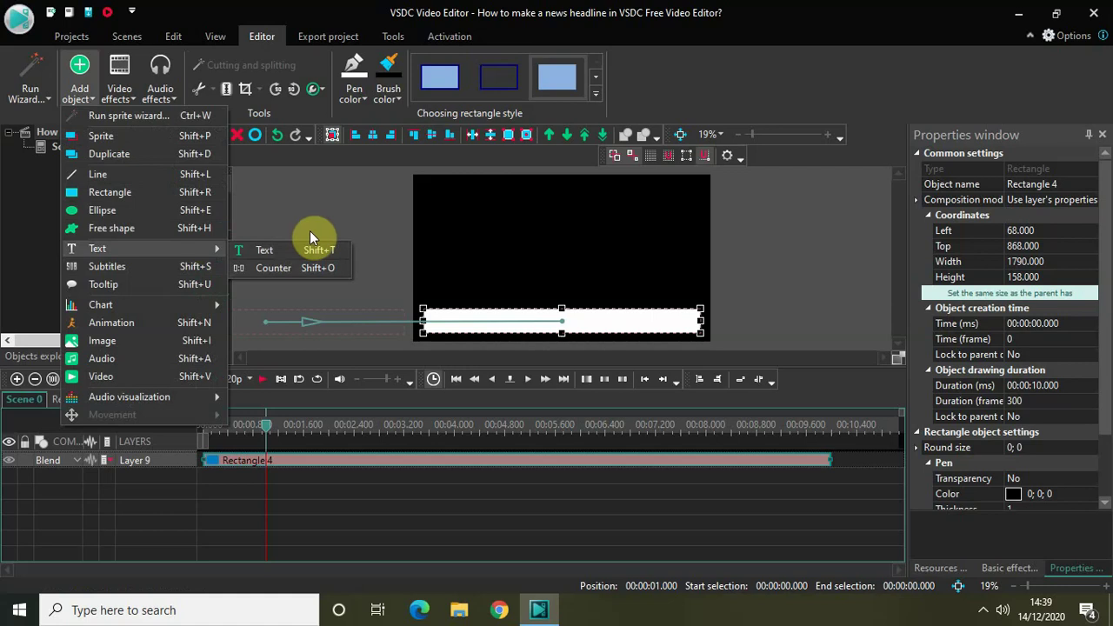
{"action": "left_click", "coordinate": [289, 250]}
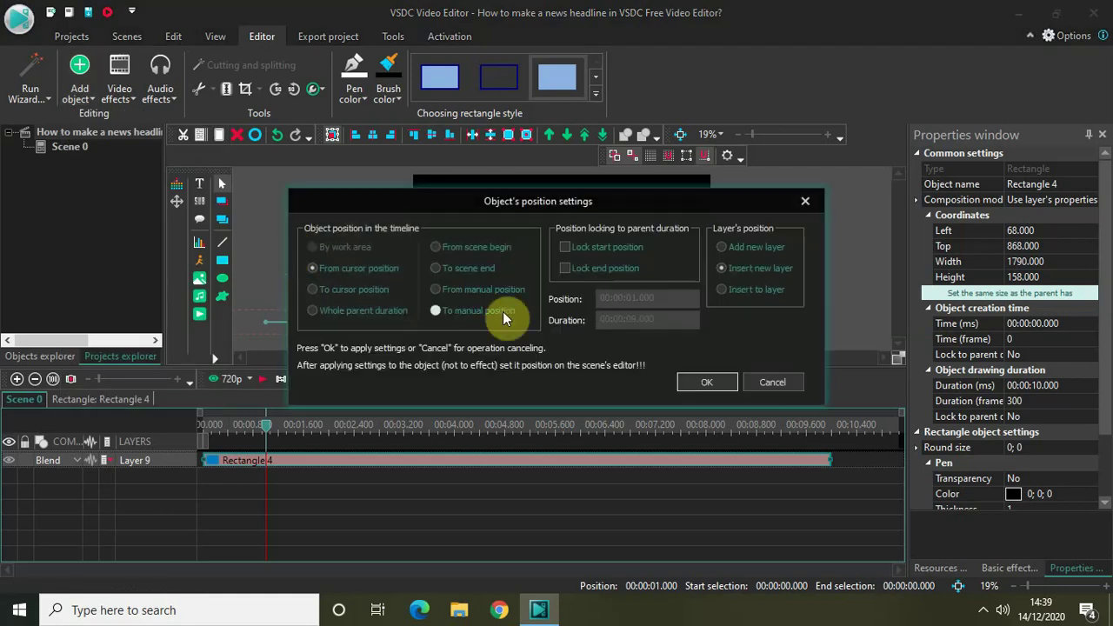
{"action": "left_click", "coordinate": [706, 381]}
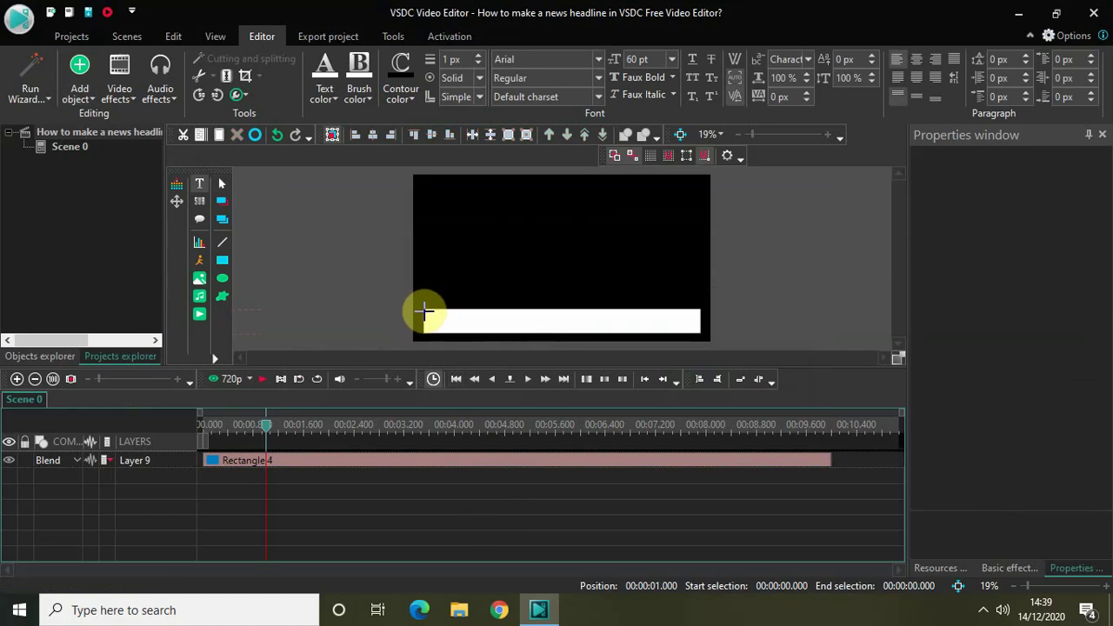
{"action": "left_click_drag", "start_coordinate": [424, 309], "coordinate": [697, 334]}
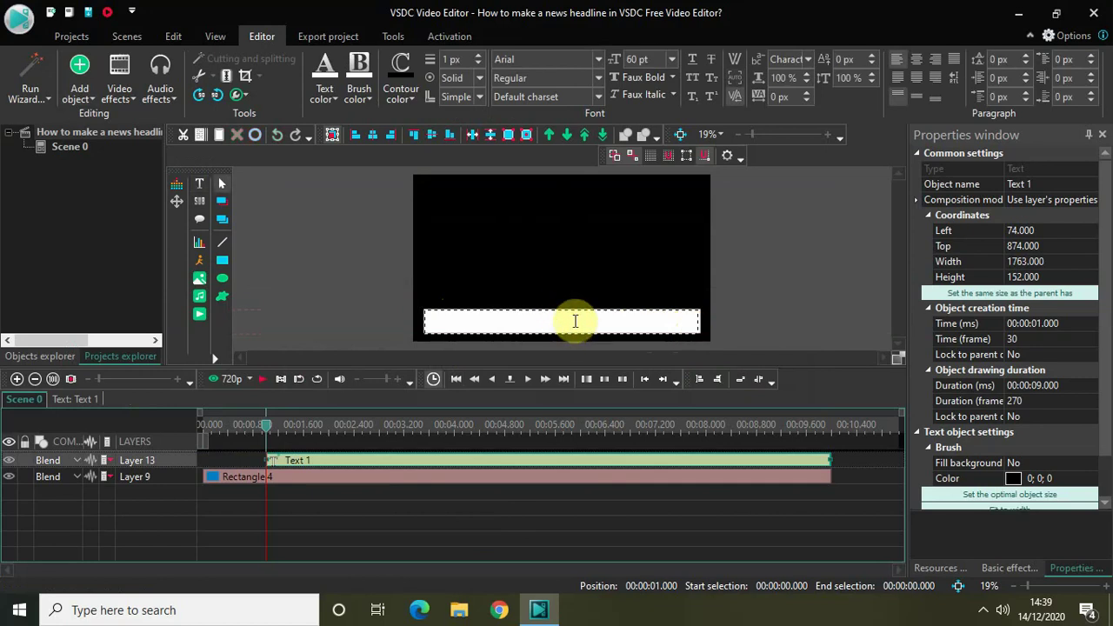
{"action": "key", "text": "Caps_Lock"}
- Set the whole headline text in the Impact font and centre it vertically and horizontally in its box
{"action": "key", "text": "ctrl+a"}
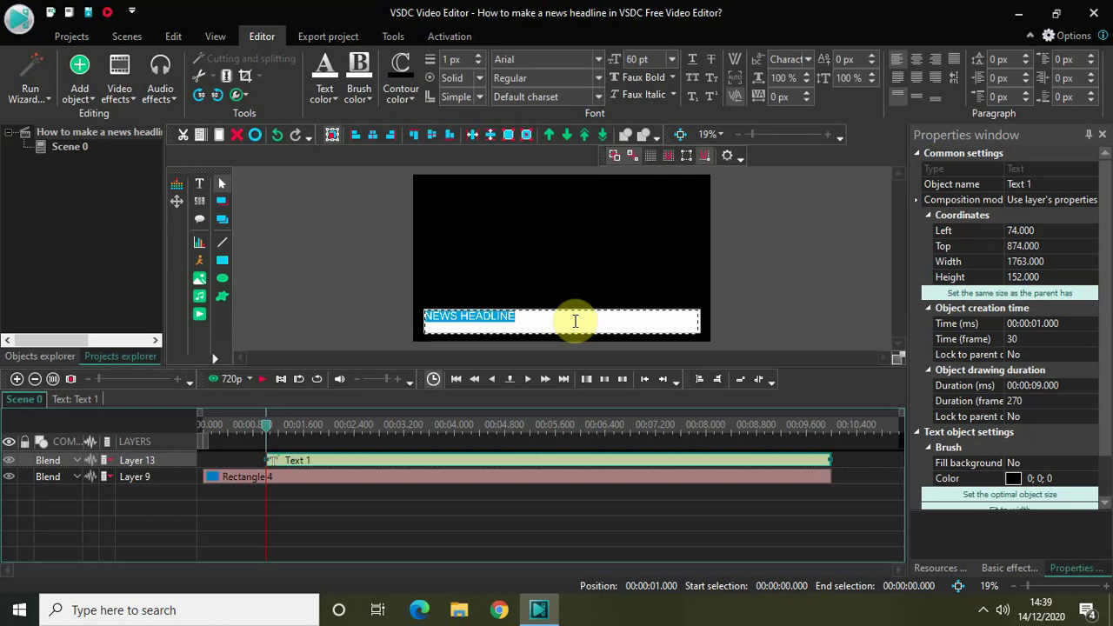
{"action": "left_click", "coordinate": [600, 57]}
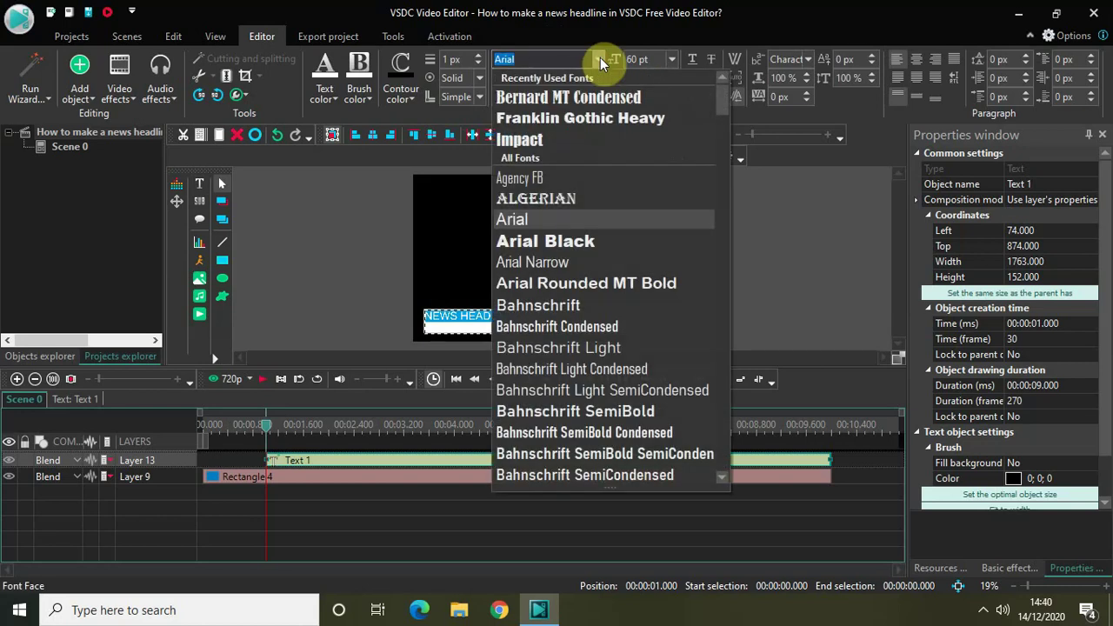
{"action": "left_click", "coordinate": [527, 142]}
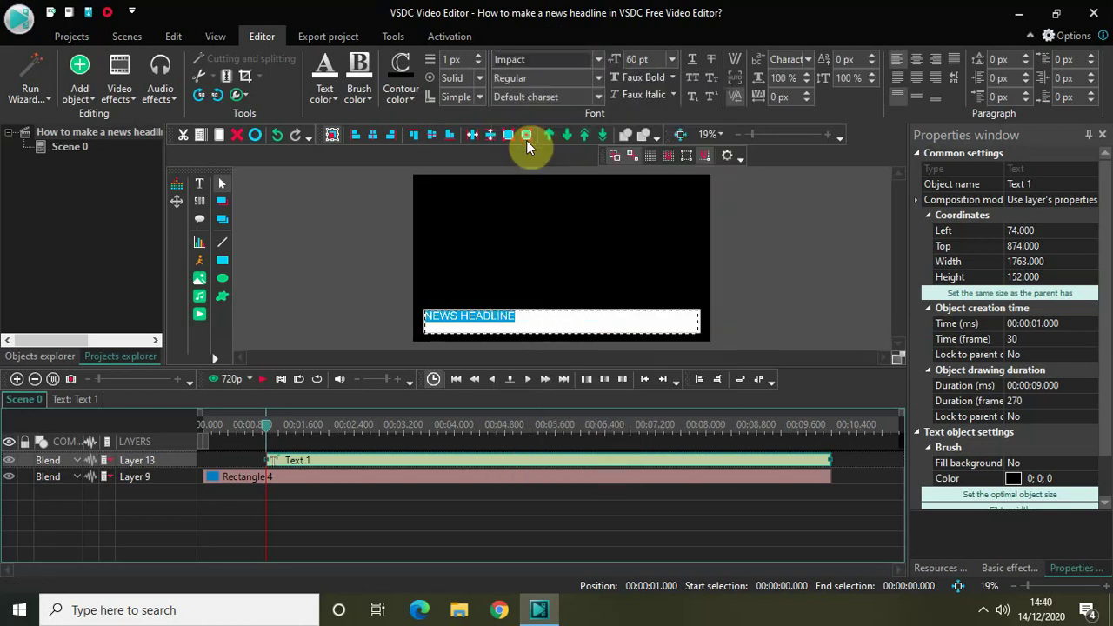
{"action": "left_click", "coordinate": [913, 92]}
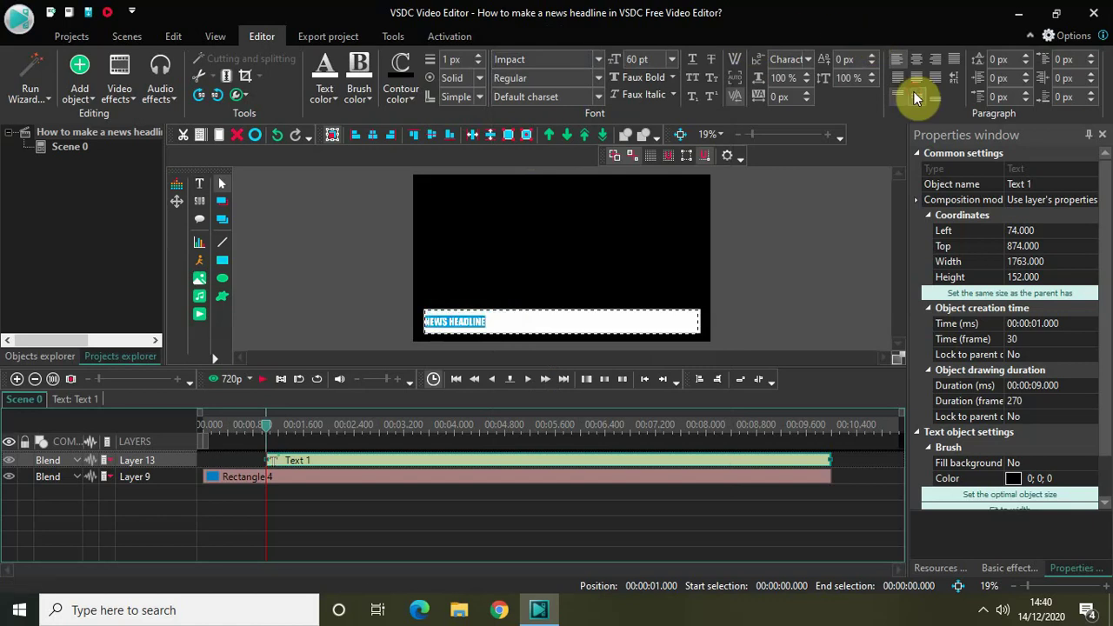
{"action": "left_click", "coordinate": [913, 58]}
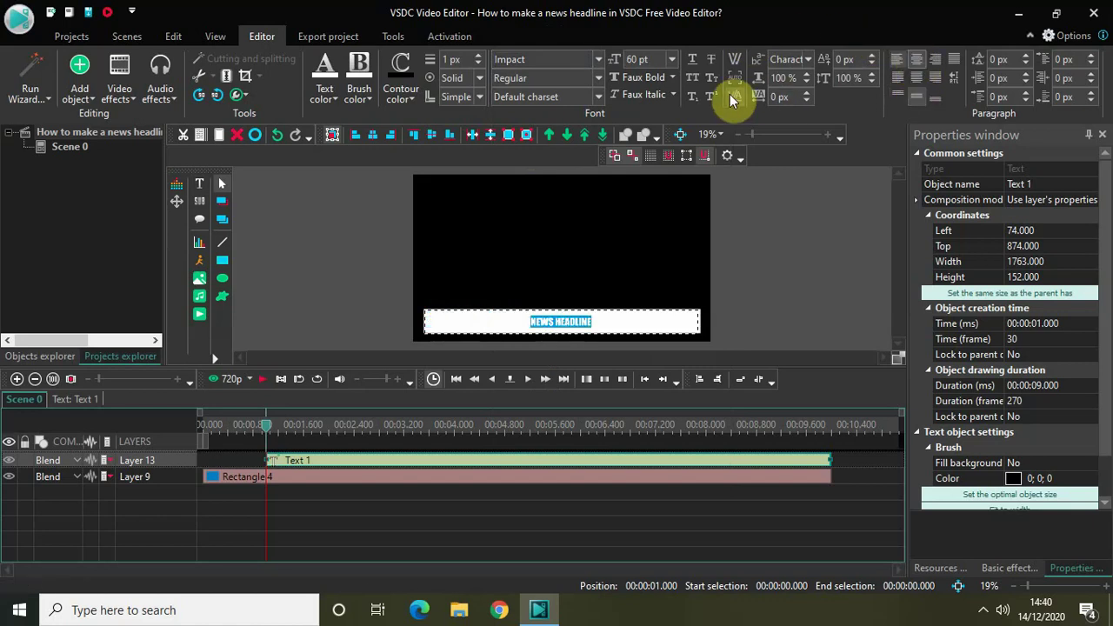
- Set the headline text's font size to 150 pt and finish editing the text
{"action": "left_click", "coordinate": [671, 59]}
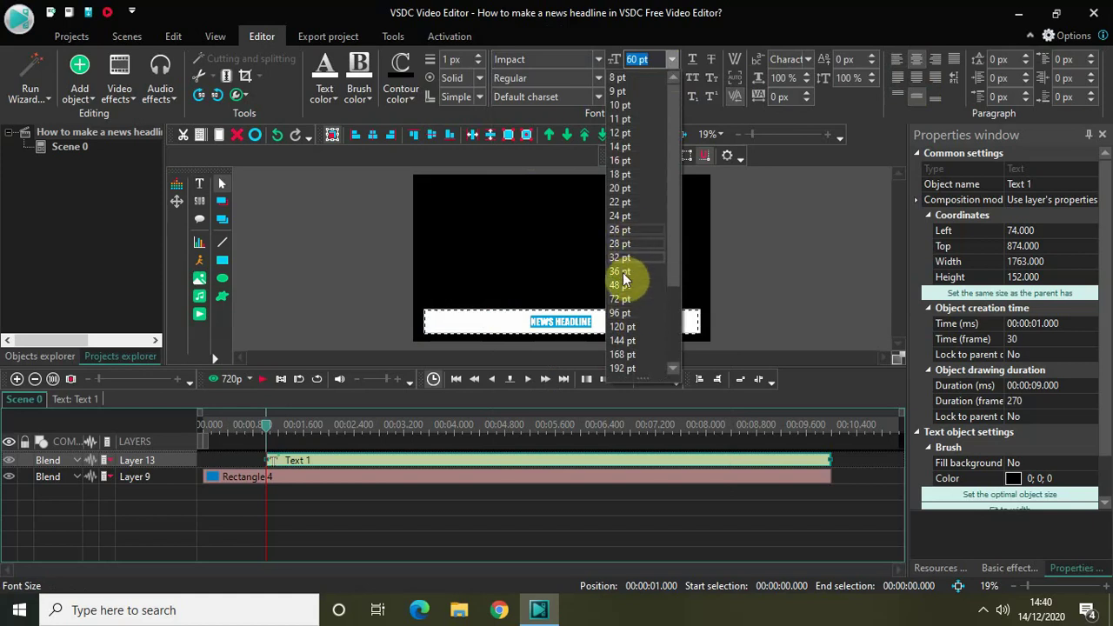
{"action": "left_click", "coordinate": [620, 300]}
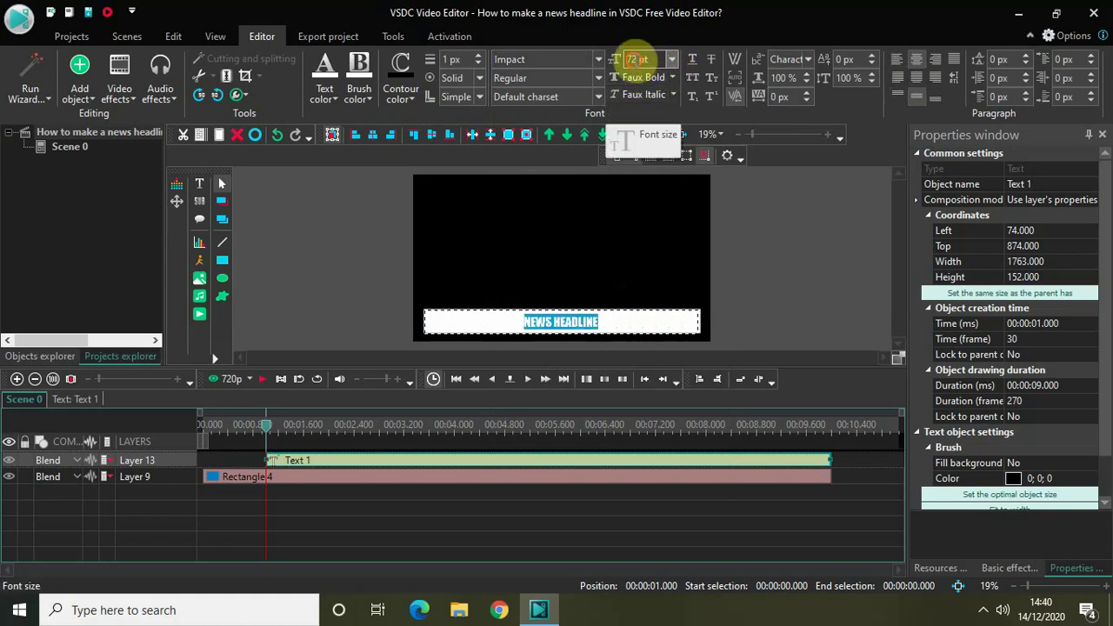
{"action": "left_click", "coordinate": [637, 59]}
{"action": "type", "text": "1"}
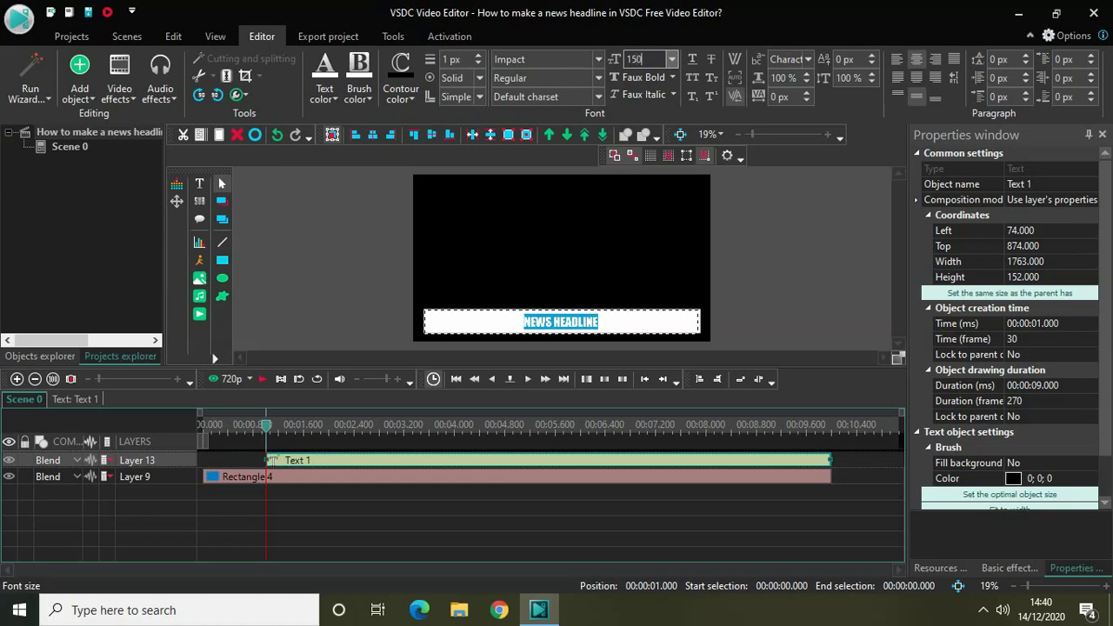
{"action": "type", "text": "50"}
{"action": "key", "text": "Return"}
{"action": "left_click", "coordinate": [765, 281]}
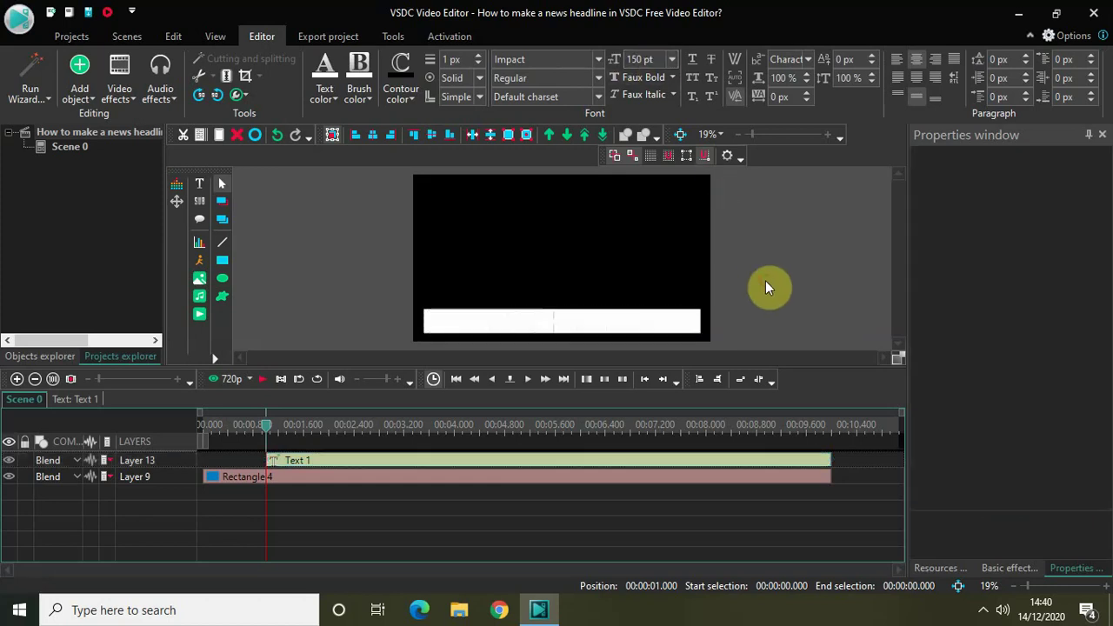
- Reopen the headline text for editing and colour all of it black
{"action": "left_click", "coordinate": [567, 461]}
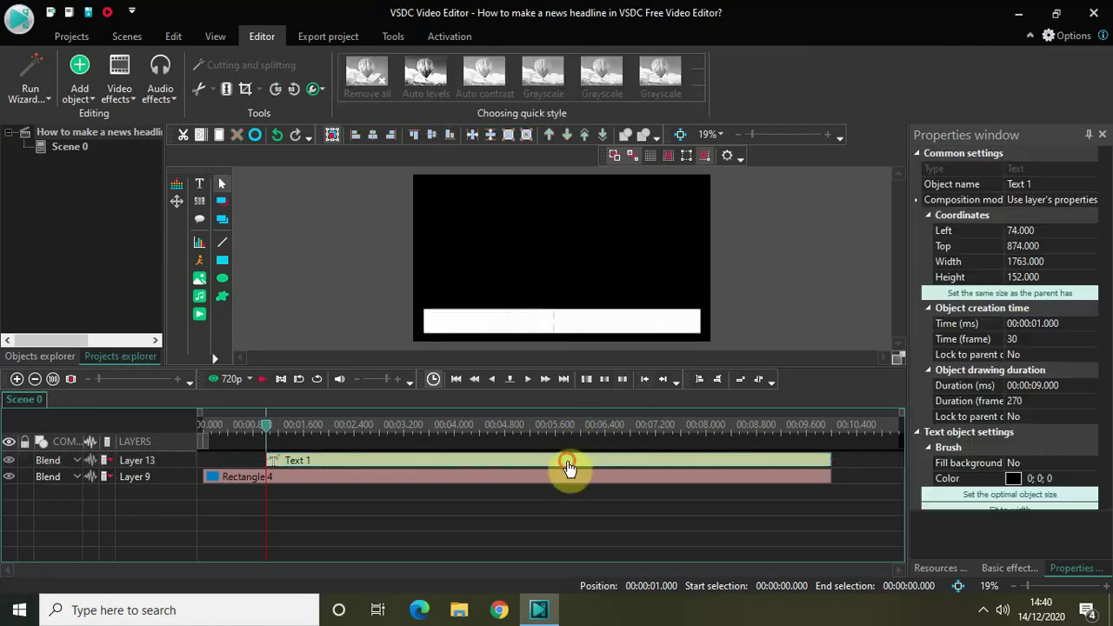
{"action": "double_click", "coordinate": [657, 322]}
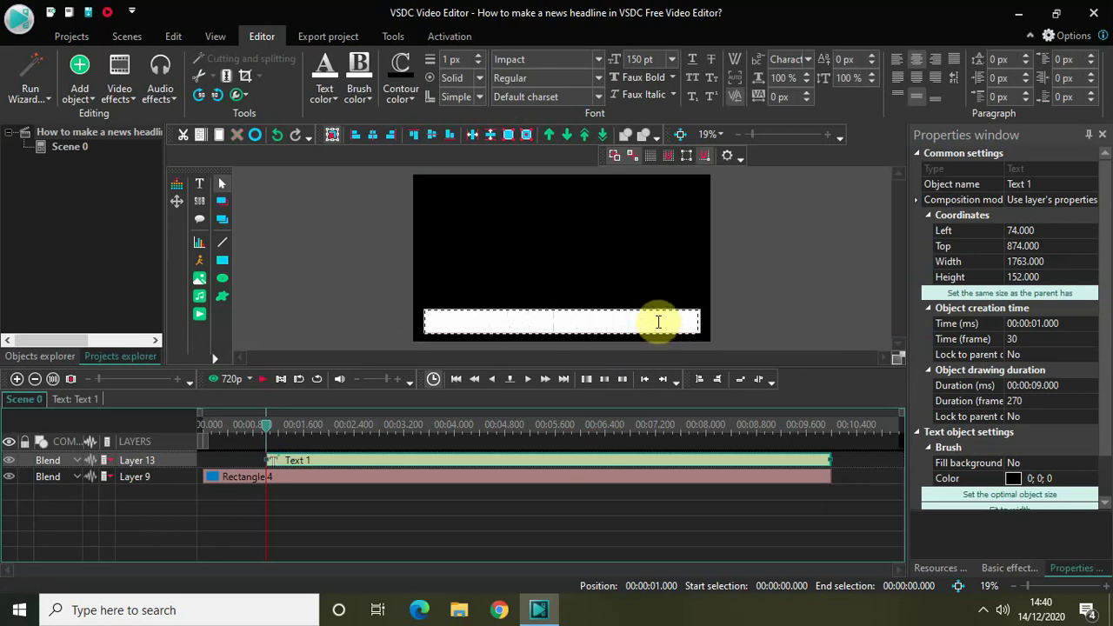
{"action": "key", "text": "ctrl+a"}
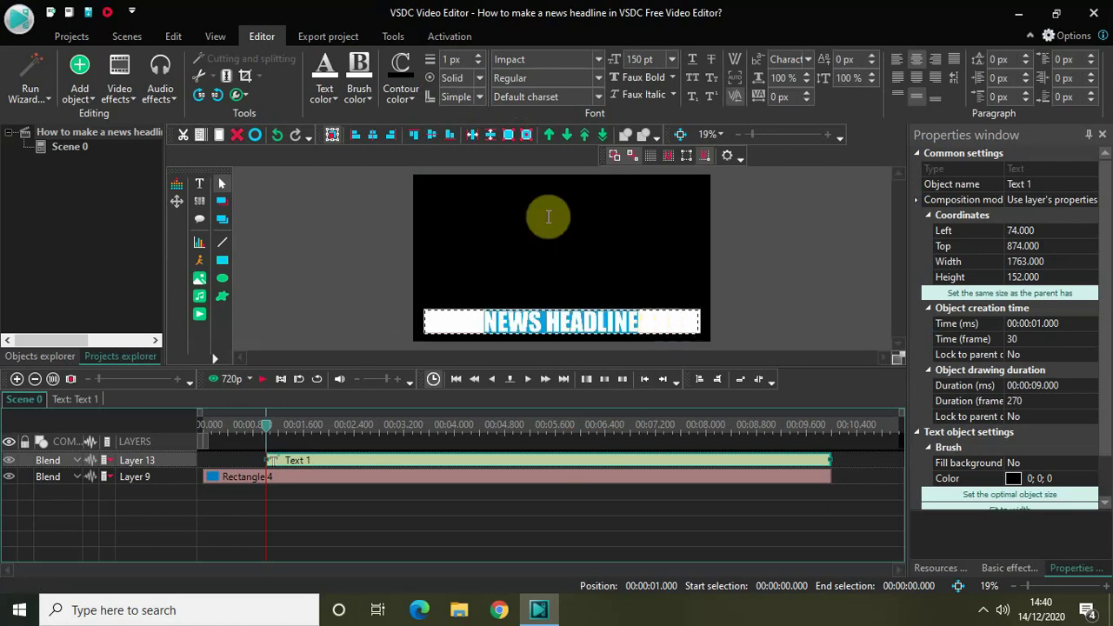
{"action": "left_click", "coordinate": [327, 102]}
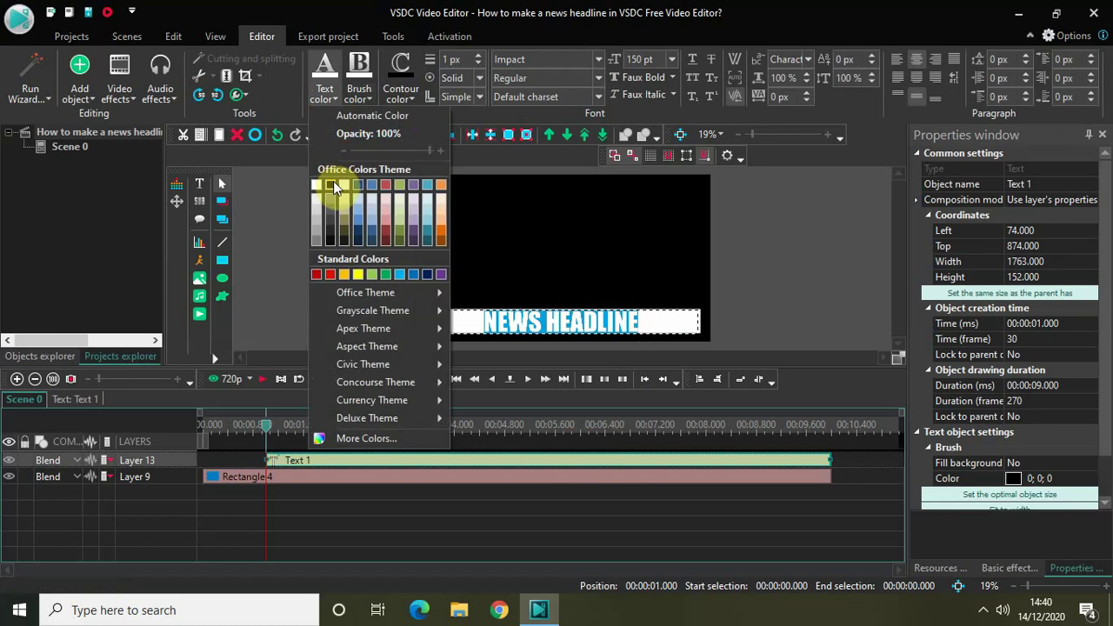
{"action": "left_click", "coordinate": [331, 183]}
{"action": "left_click", "coordinate": [763, 256]}
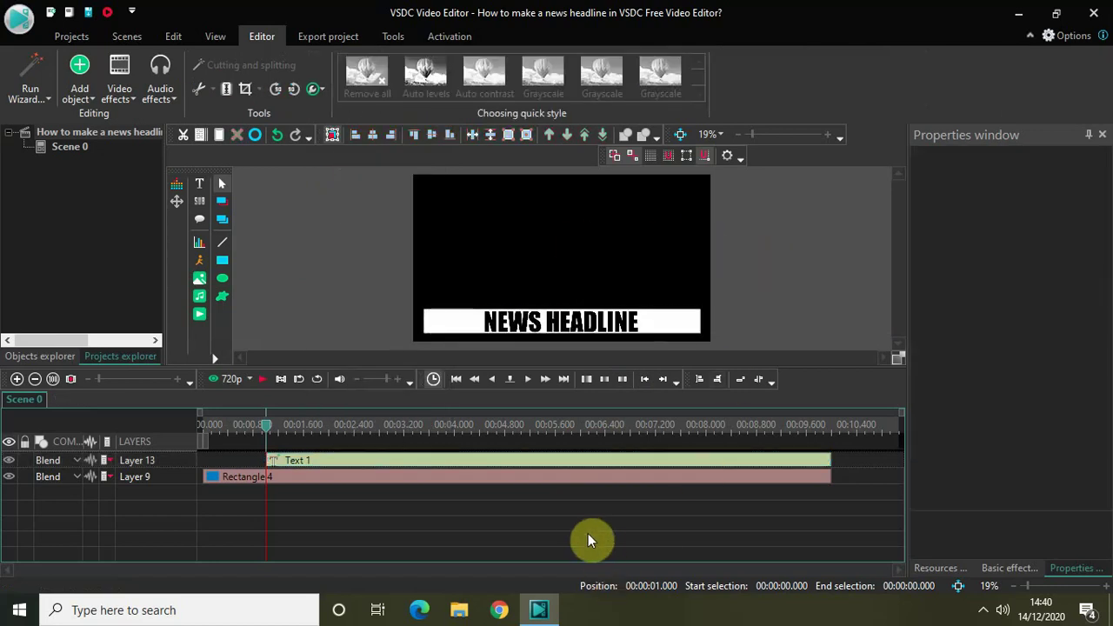
- Shorten the headline text's clip from its end on the timeline to a duration of 00:00:08.000
{"action": "left_click", "coordinate": [545, 461]}
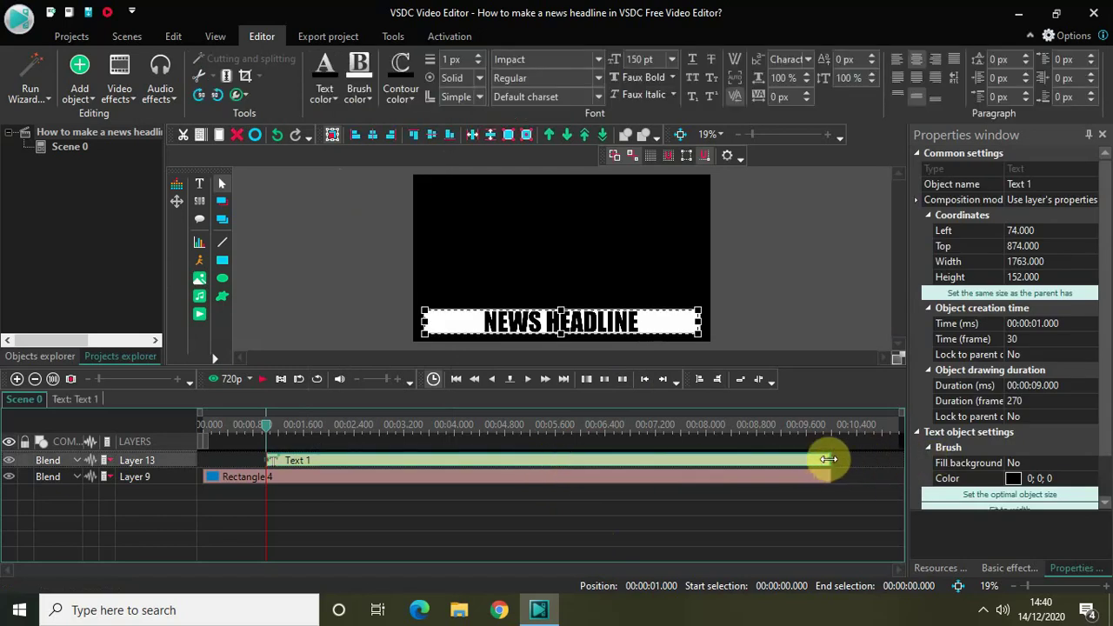
{"action": "left_click_drag", "start_coordinate": [826, 458], "coordinate": [775, 463]}
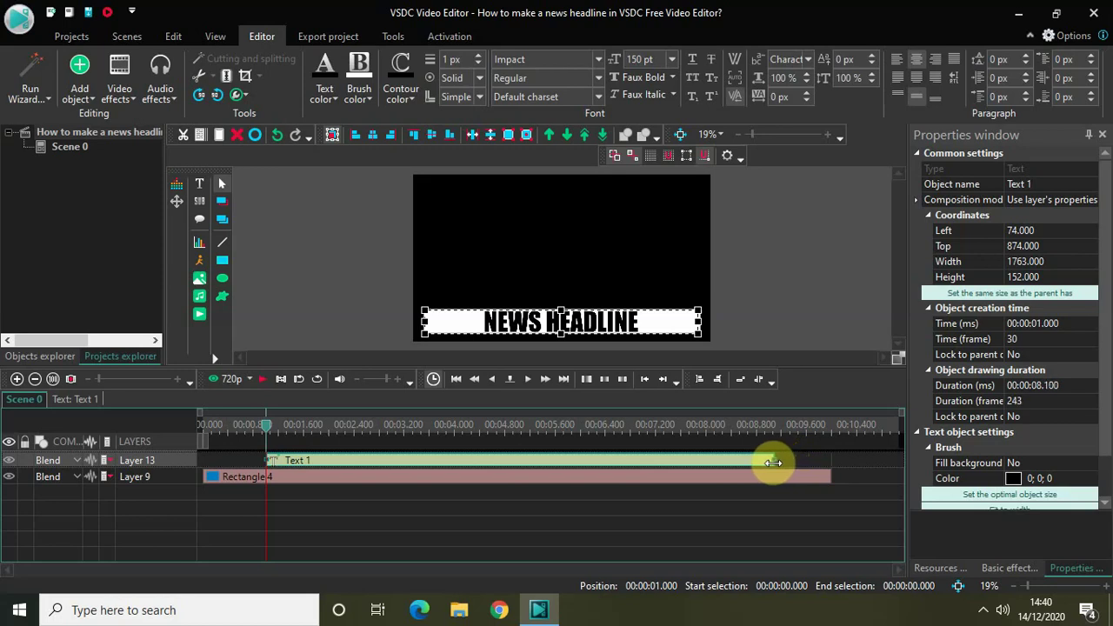
{"action": "left_click_drag", "start_coordinate": [772, 463], "coordinate": [764, 463]}
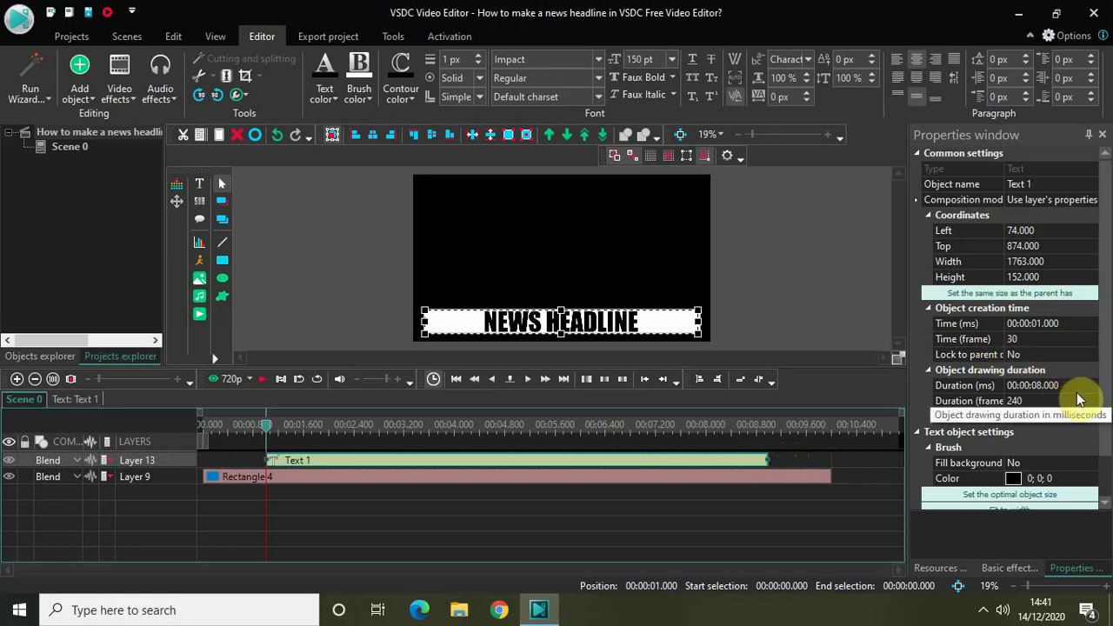
- Scrub the timeline around the text clip's start and end and play the whole headline animation from the start
{"action": "left_click", "coordinate": [768, 428]}
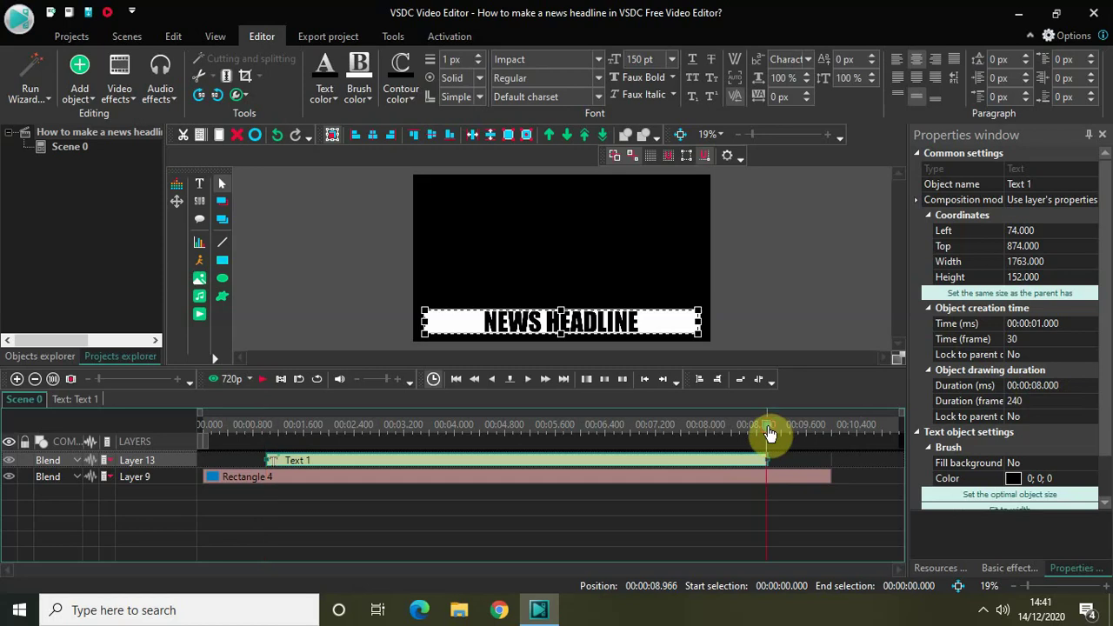
{"action": "left_click_drag", "start_coordinate": [768, 433], "coordinate": [258, 452]}
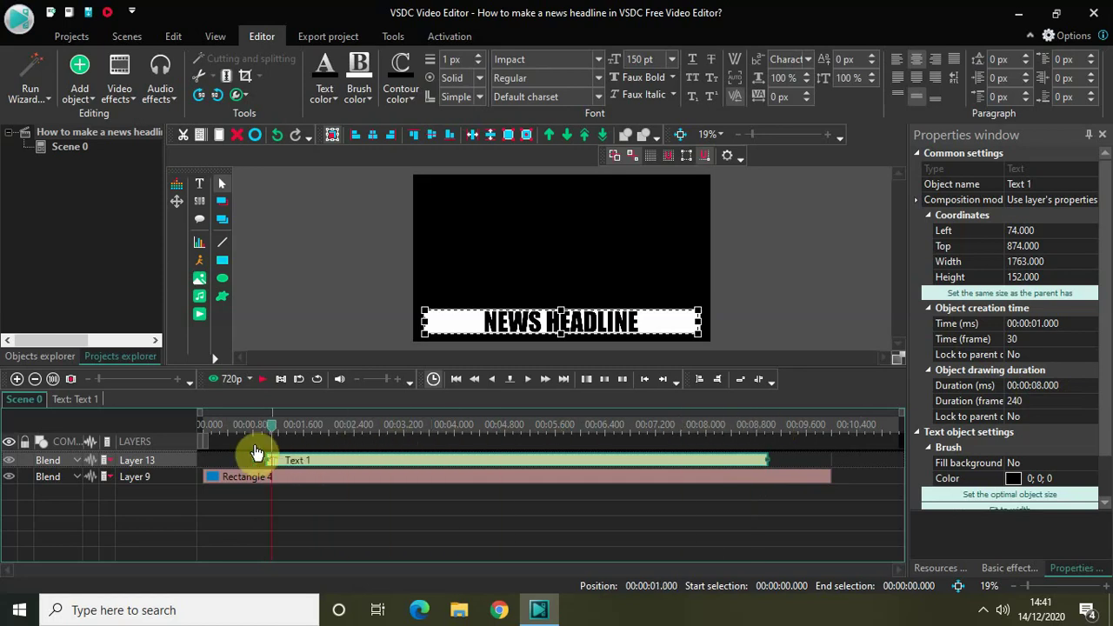
{"action": "left_click", "coordinate": [715, 422]}
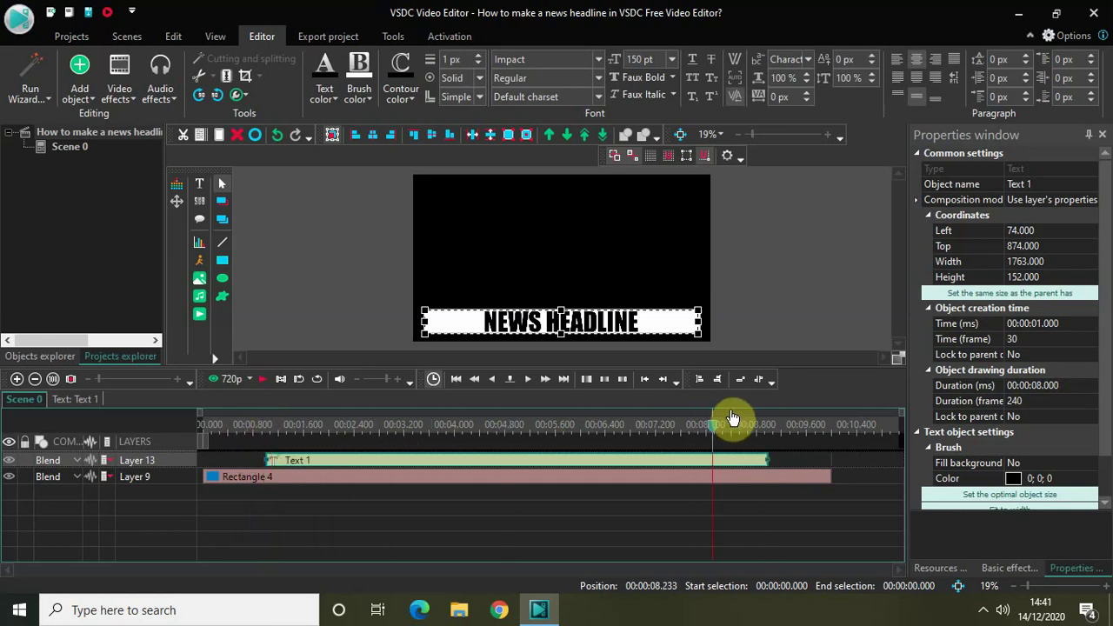
{"action": "left_click", "coordinate": [772, 424]}
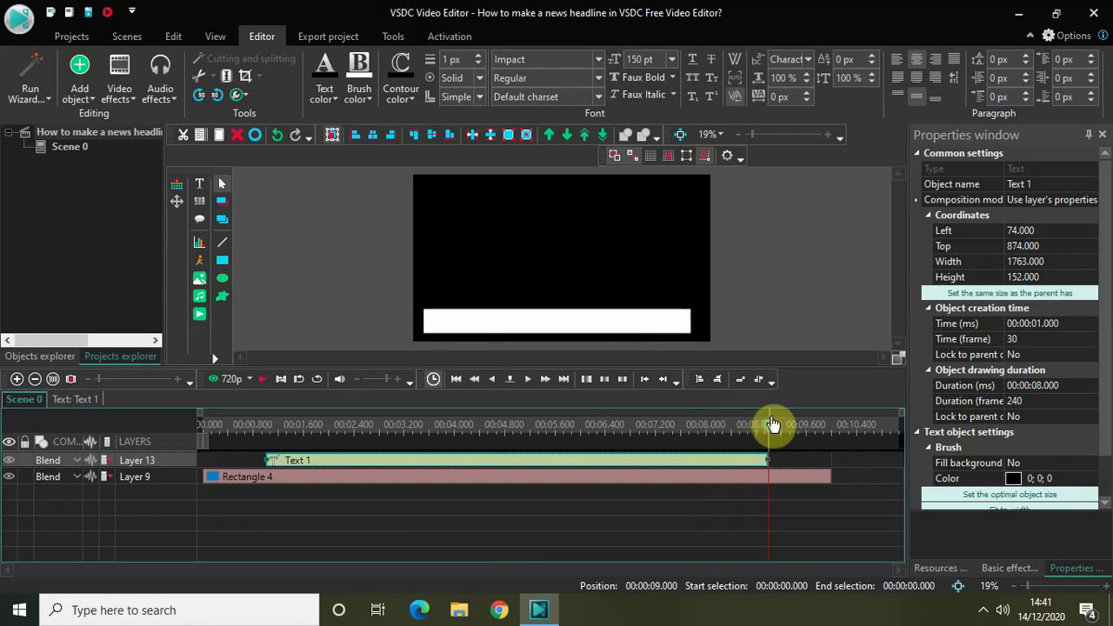
{"action": "key", "text": "Home"}
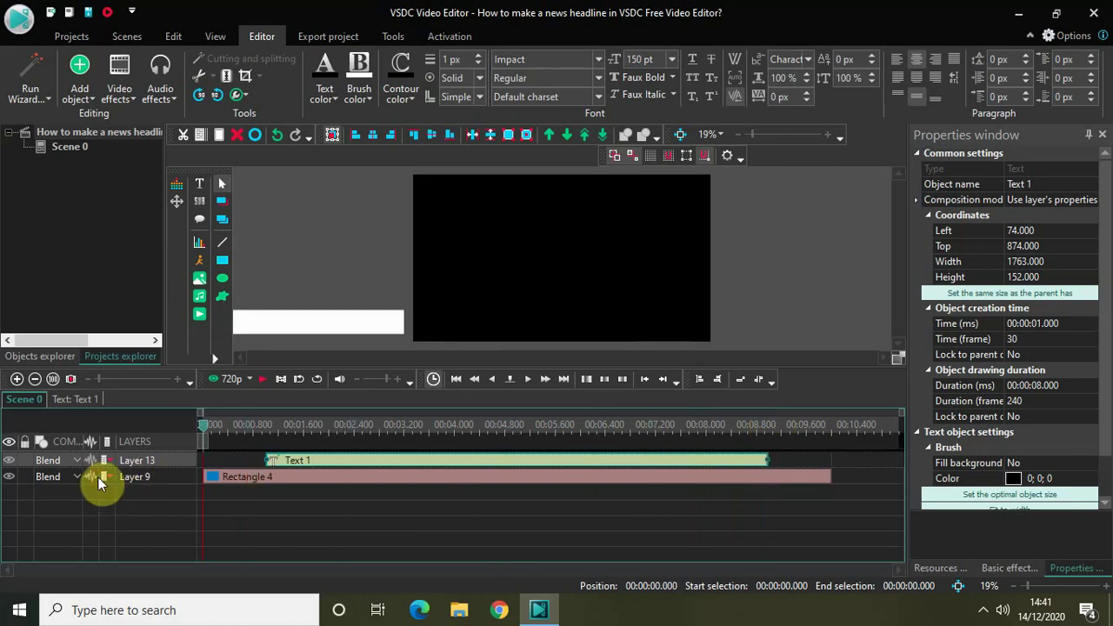
{"action": "key", "text": "space"}
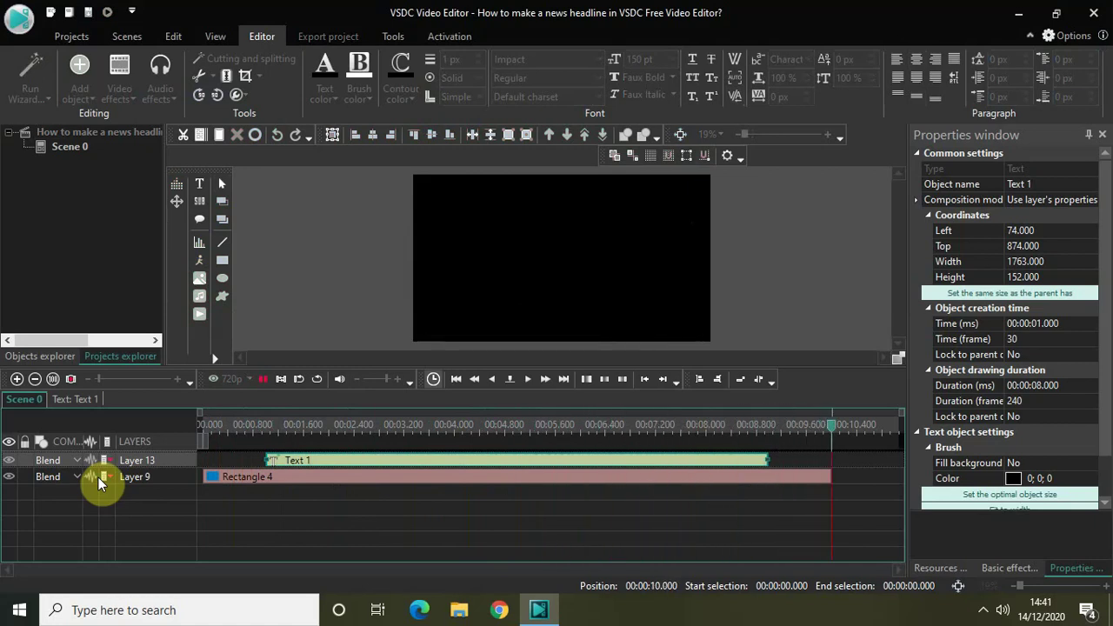
- Add a Fade In transparency effect to the headline text, positioned from the scene begin on a new layer
{"action": "double_click", "coordinate": [463, 467]}
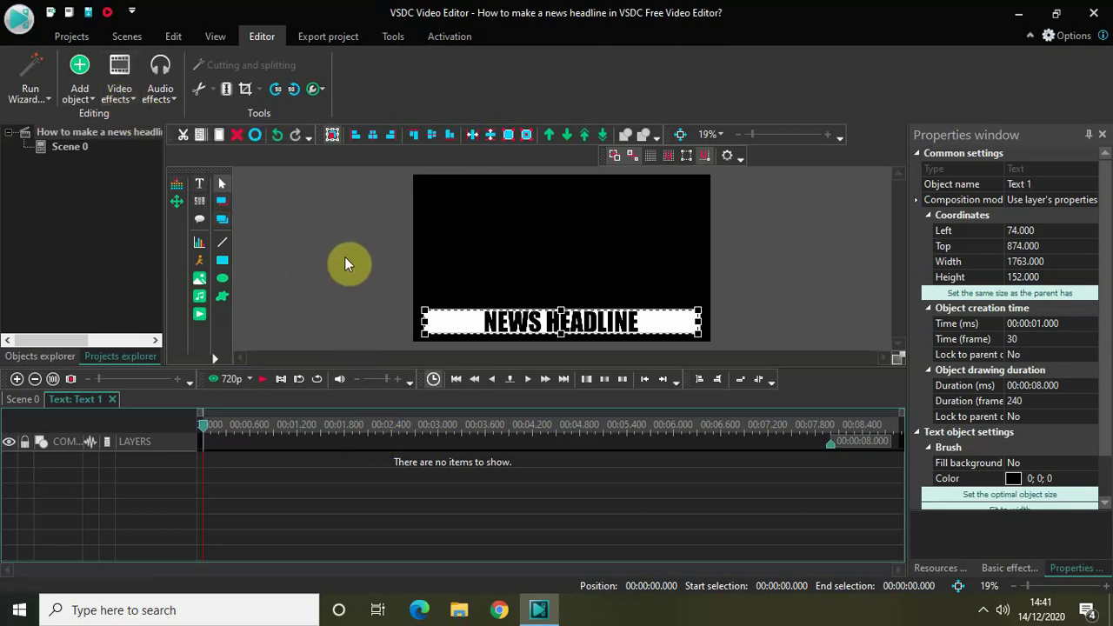
{"action": "left_click", "coordinate": [117, 82]}
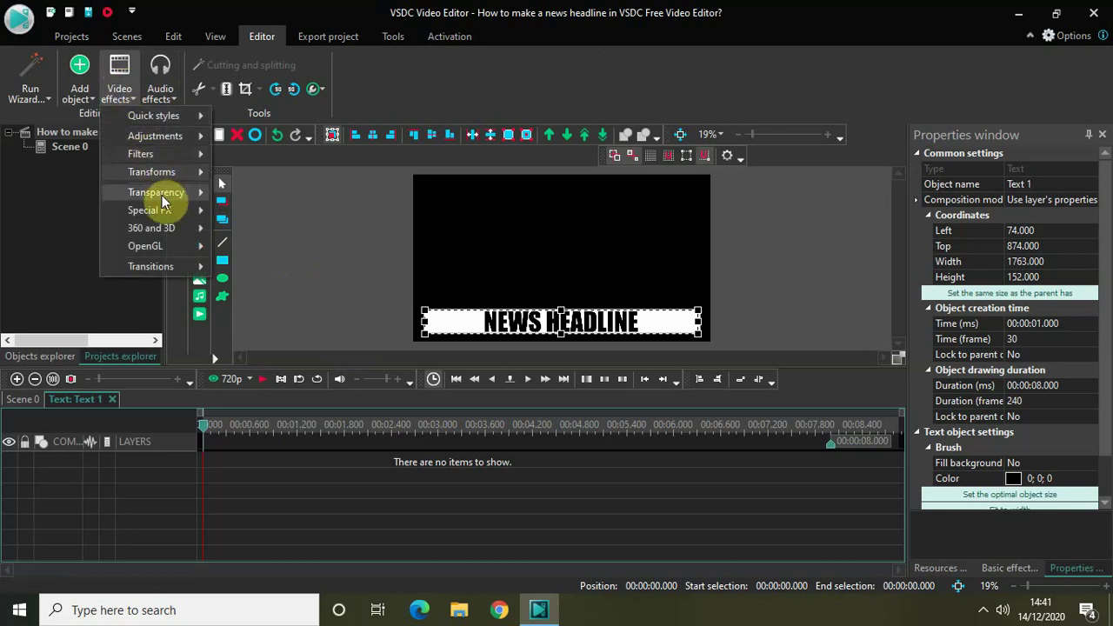
{"action": "mouse_move", "coordinate": [163, 201]}
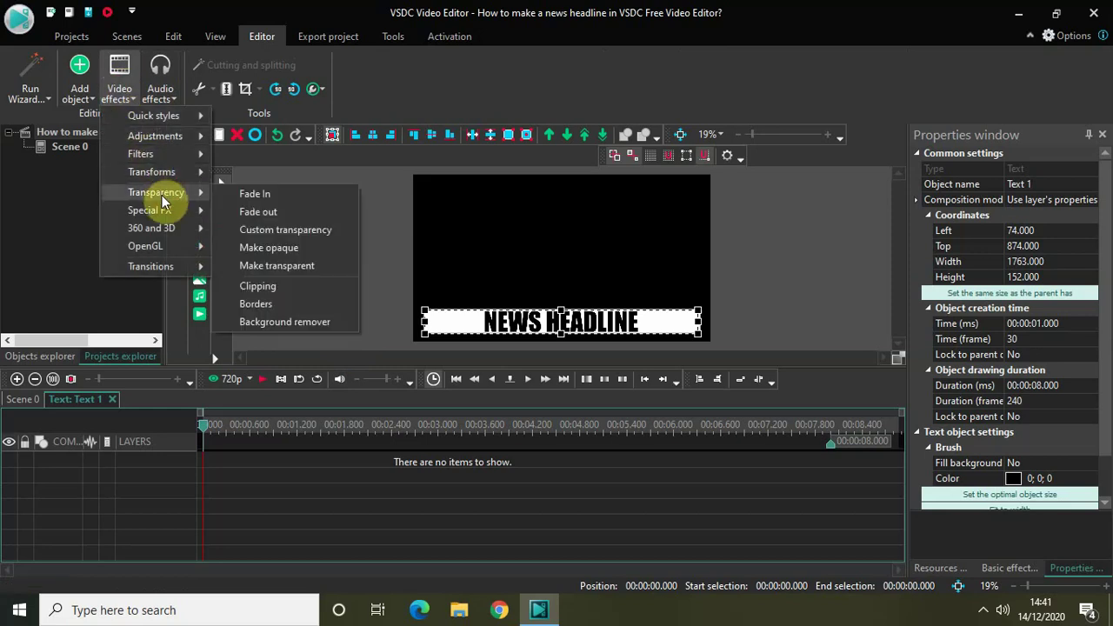
{"action": "left_click", "coordinate": [268, 194]}
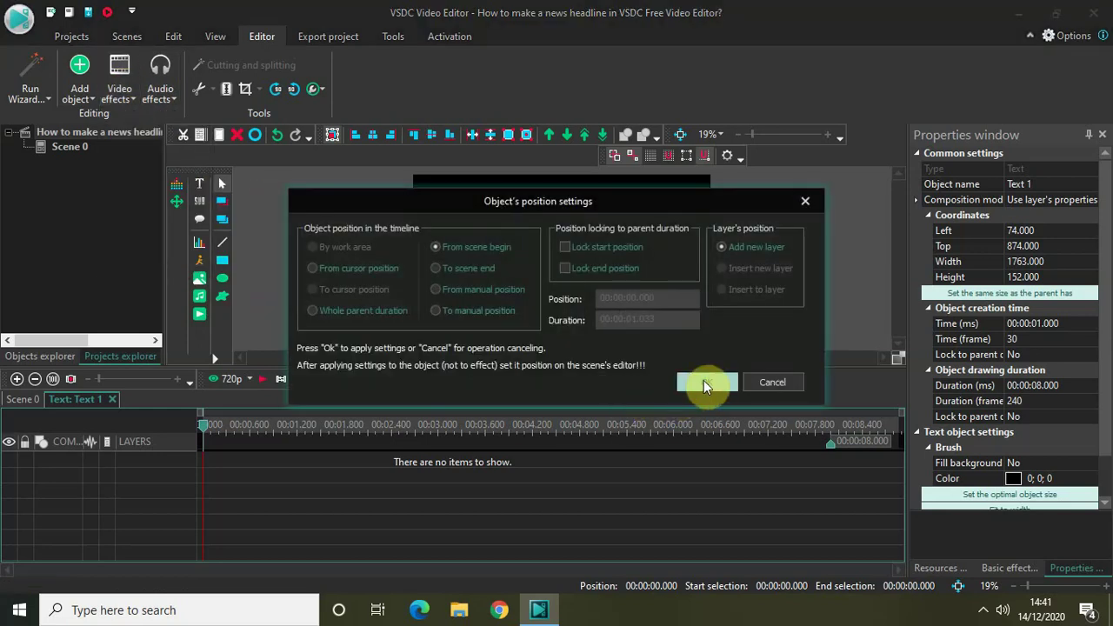
{"action": "left_click", "coordinate": [706, 383]}
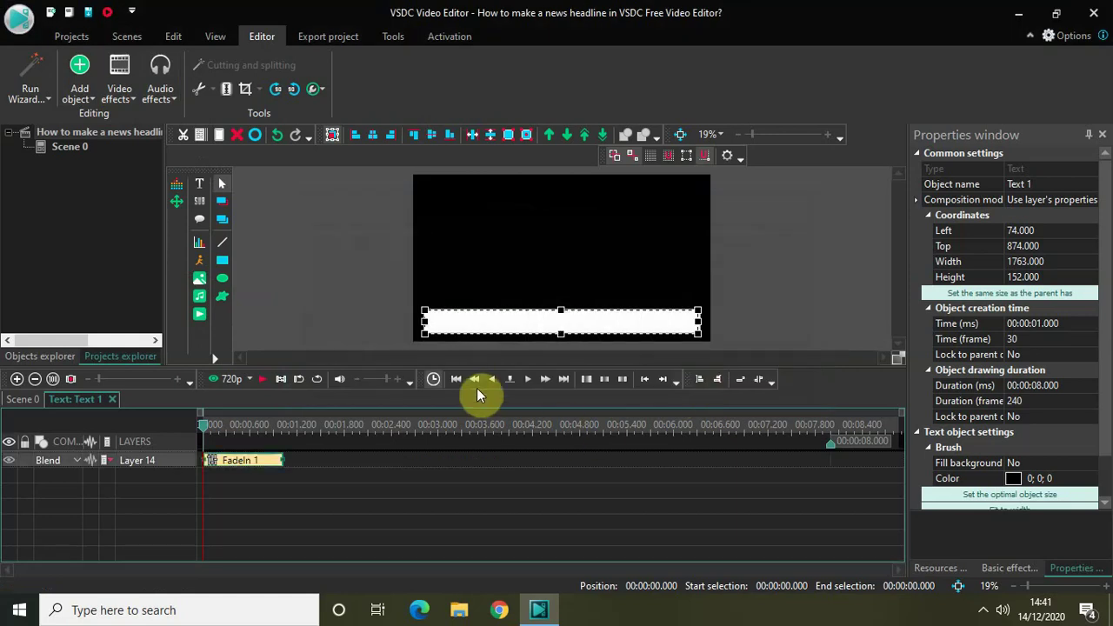
- Add a Fade out transparency effect to the headline text, positioned to the scene end on a newly inserted layer
{"action": "left_click", "coordinate": [121, 90]}
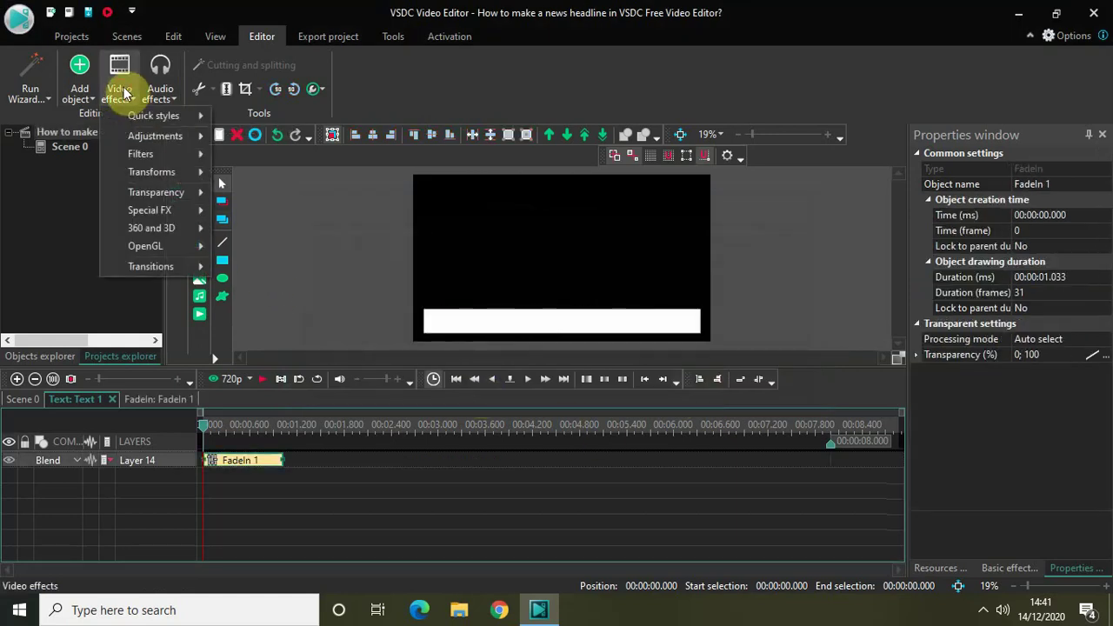
{"action": "mouse_move", "coordinate": [182, 195]}
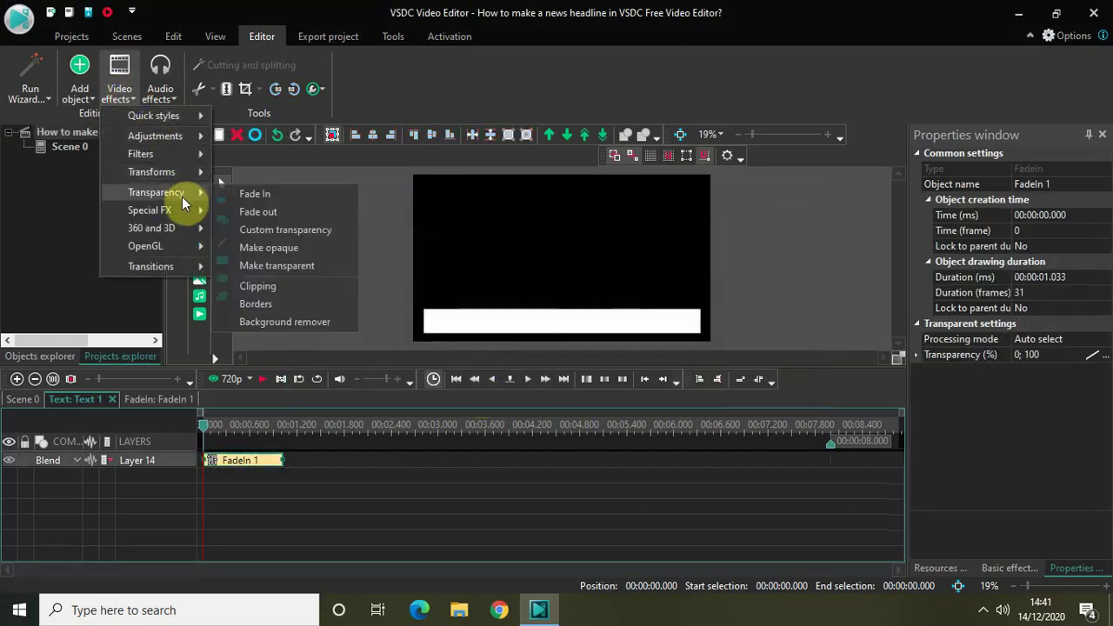
{"action": "left_click", "coordinate": [279, 212]}
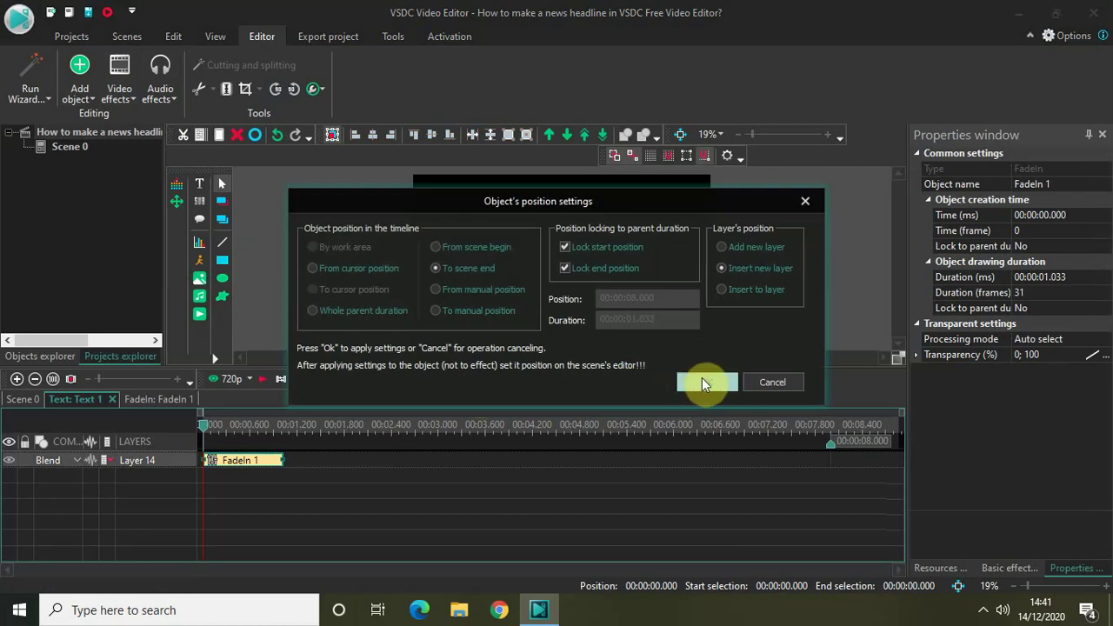
{"action": "left_click", "coordinate": [704, 382]}
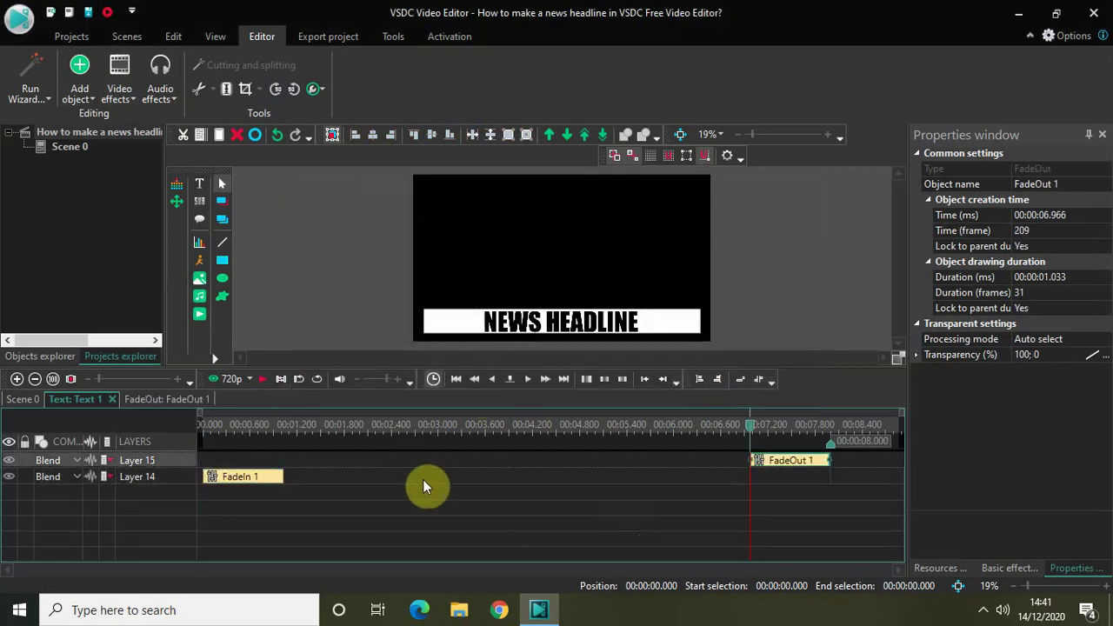
- Return to Scene 0 and play the headline animation from the beginning to check the text's fades
{"action": "left_click", "coordinate": [19, 400]}
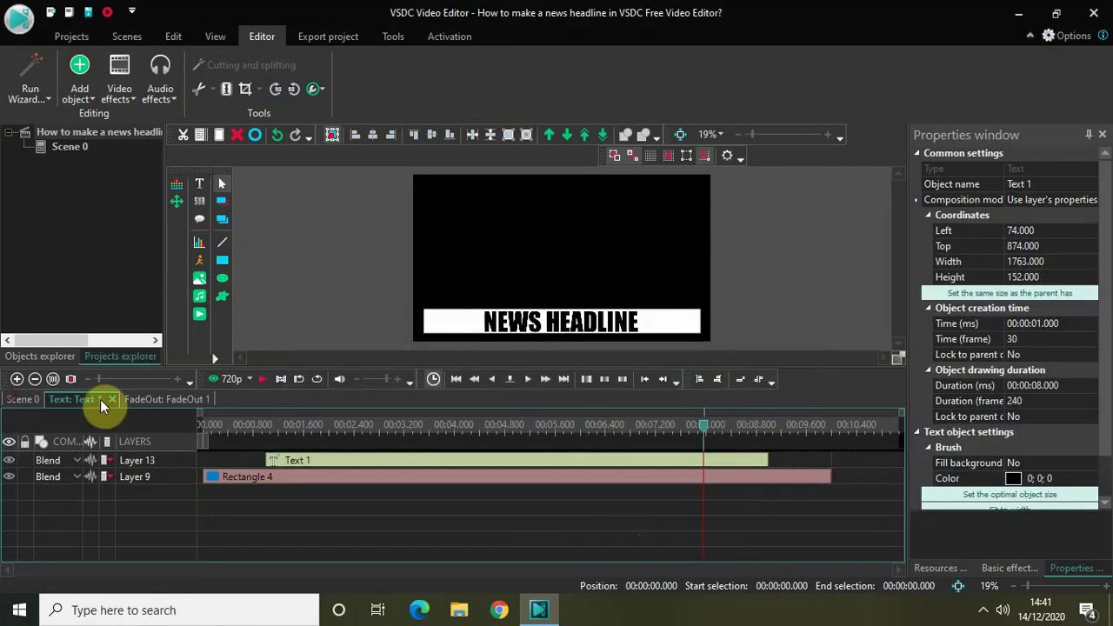
{"action": "left_click", "coordinate": [228, 425]}
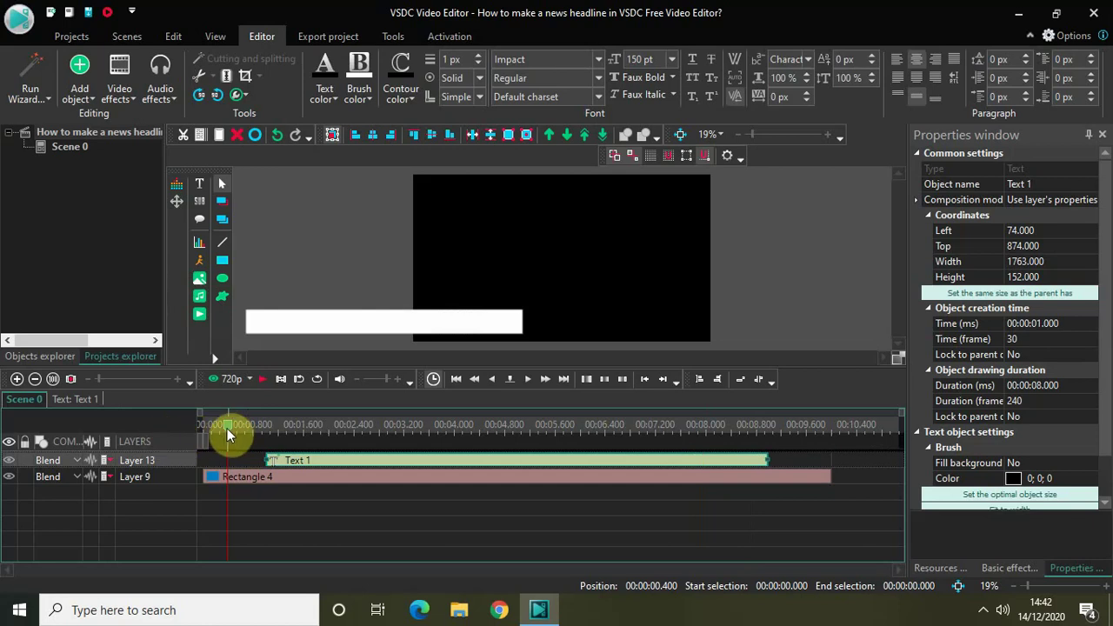
{"action": "left_click_drag", "start_coordinate": [227, 428], "coordinate": [141, 431]}
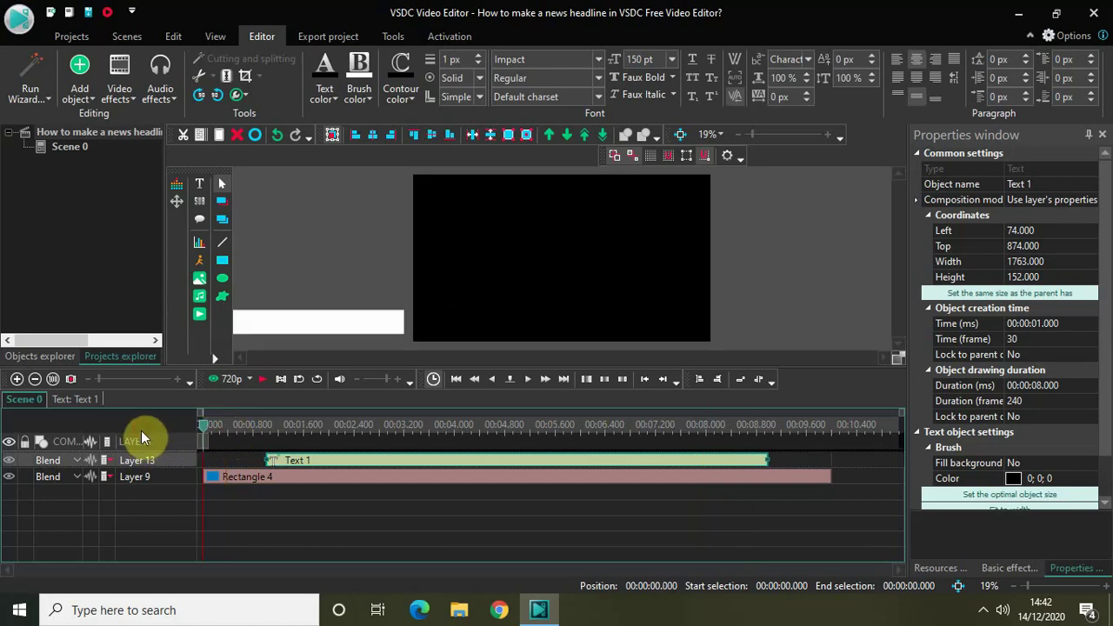
{"action": "key", "text": "space"}
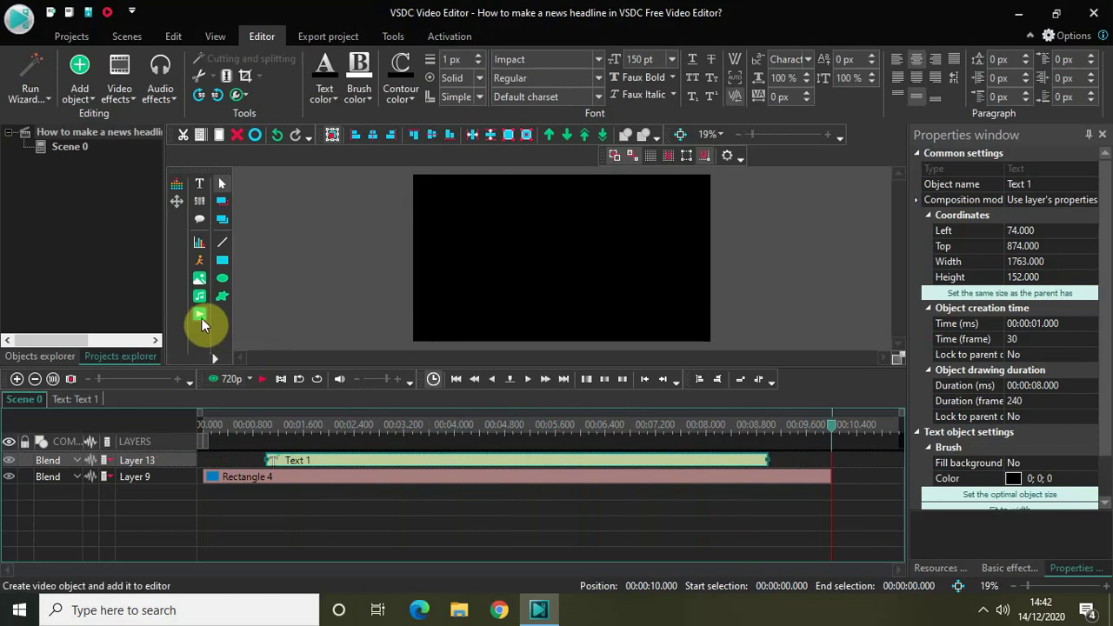
- Import the Cartoon talking video from Downloads at the cursor position, using the Insert to layer option
{"action": "left_click", "coordinate": [200, 318]}
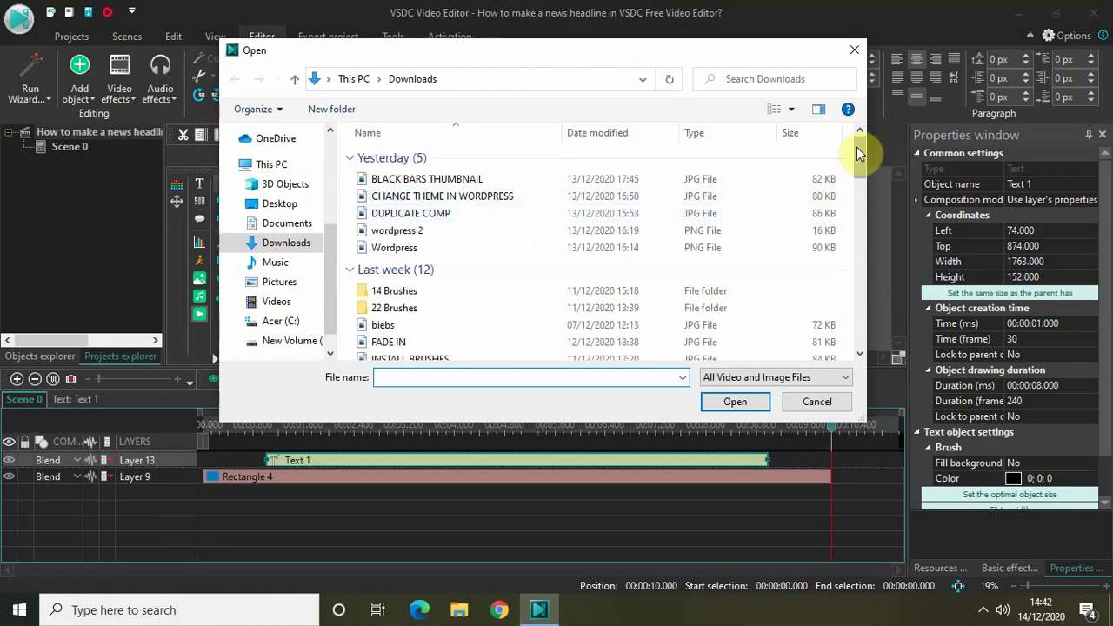
{"action": "left_click_drag", "start_coordinate": [857, 147], "coordinate": [862, 167]}
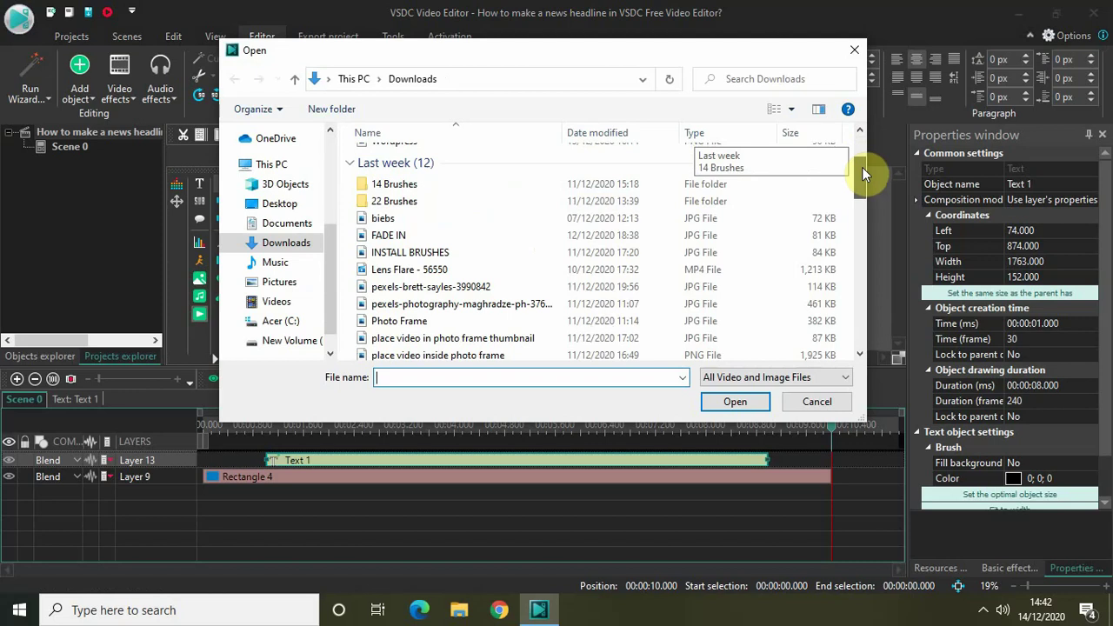
{"action": "left_click_drag", "start_coordinate": [865, 185], "coordinate": [872, 271]}
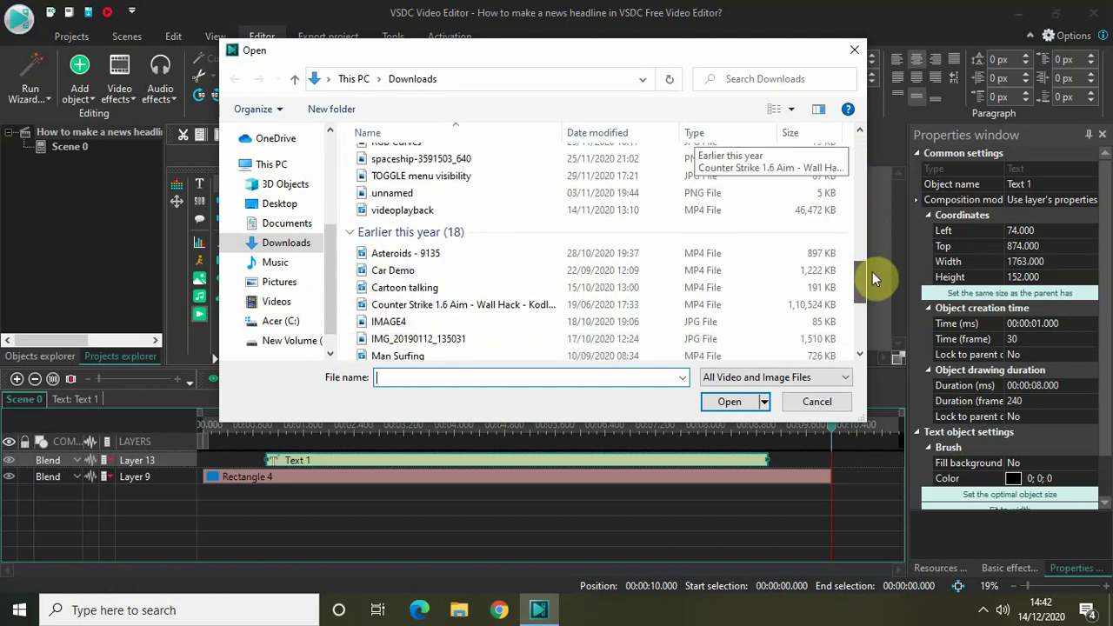
{"action": "left_click", "coordinate": [626, 287]}
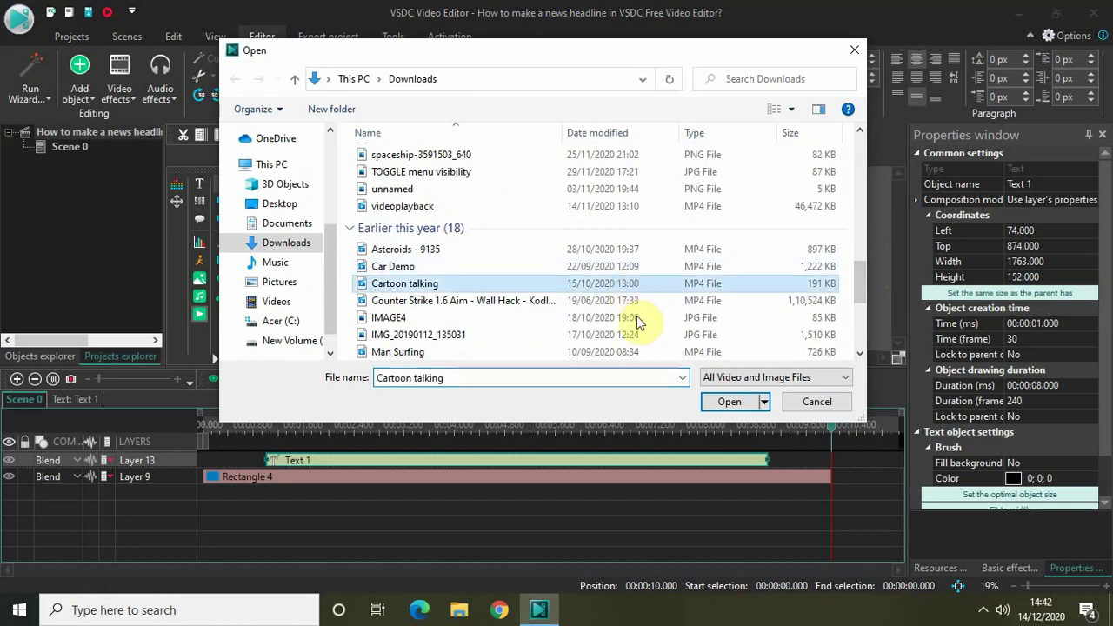
{"action": "left_click", "coordinate": [715, 407]}
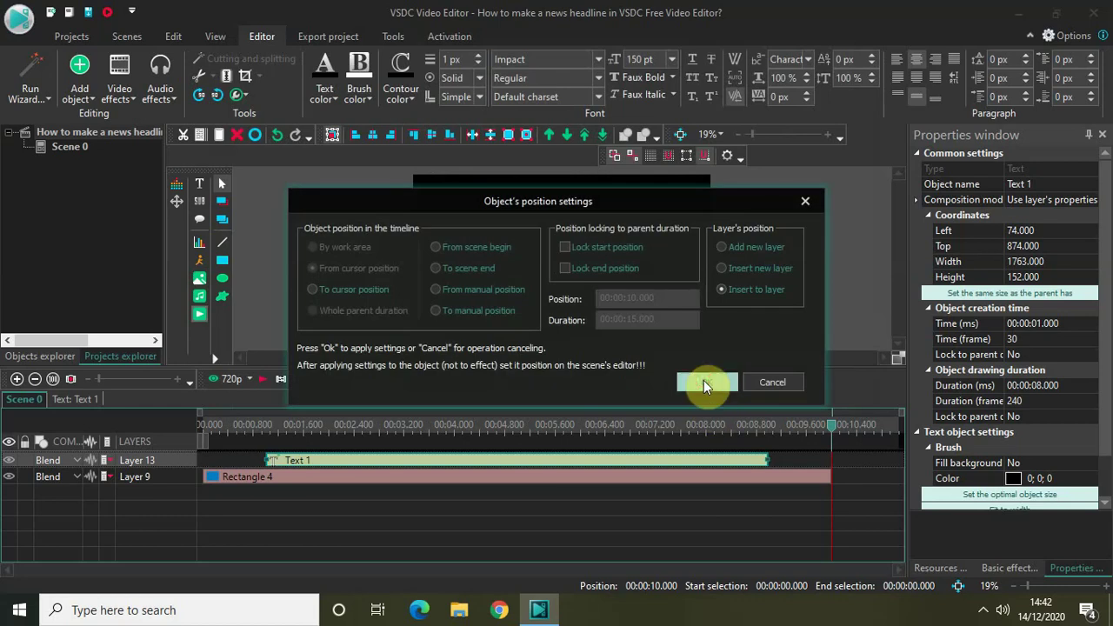
{"action": "left_click", "coordinate": [706, 383]}
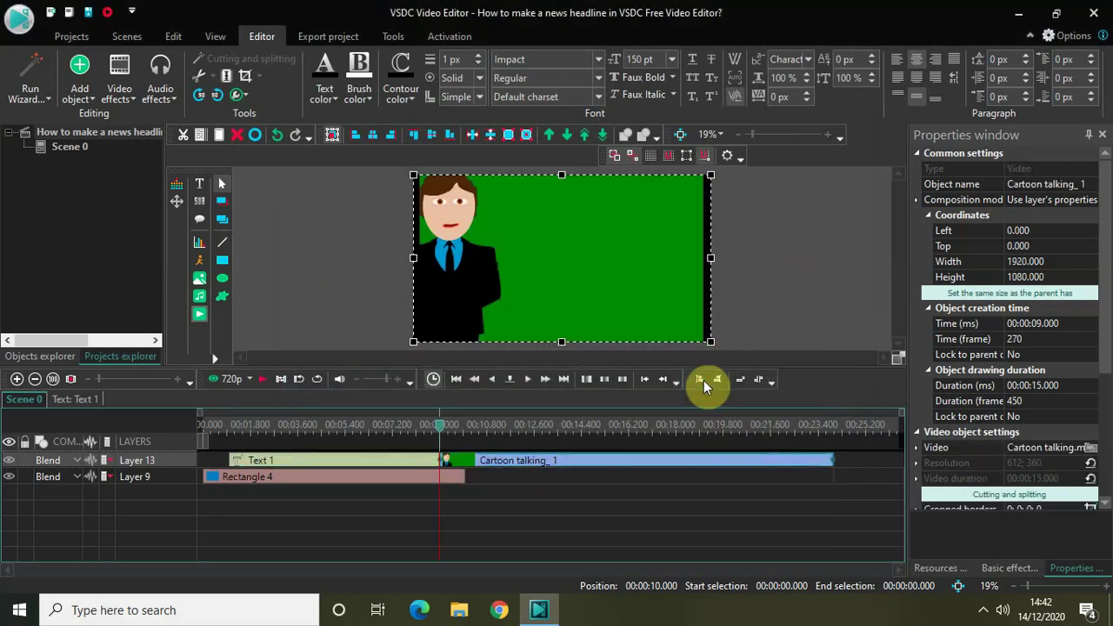
- Move the Cartoon talking clip to its own layer beneath the bar, starting at 00:00:00.000, and shorten its duration to 00:00:10.000
{"action": "left_click", "coordinate": [569, 461]}
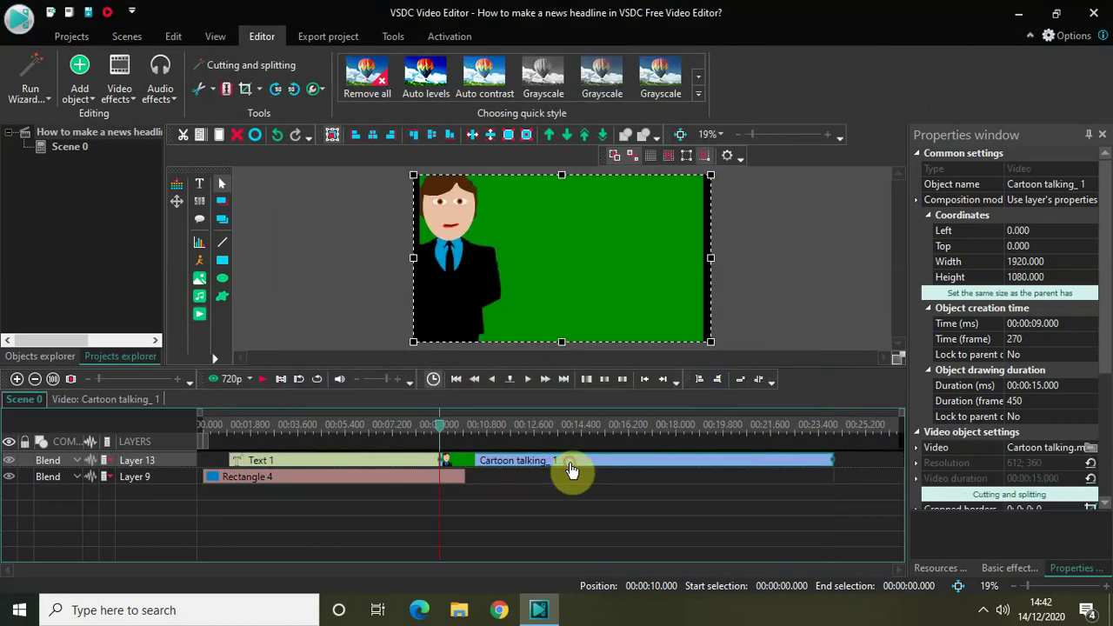
{"action": "left_click_drag", "start_coordinate": [569, 461], "coordinate": [255, 513]}
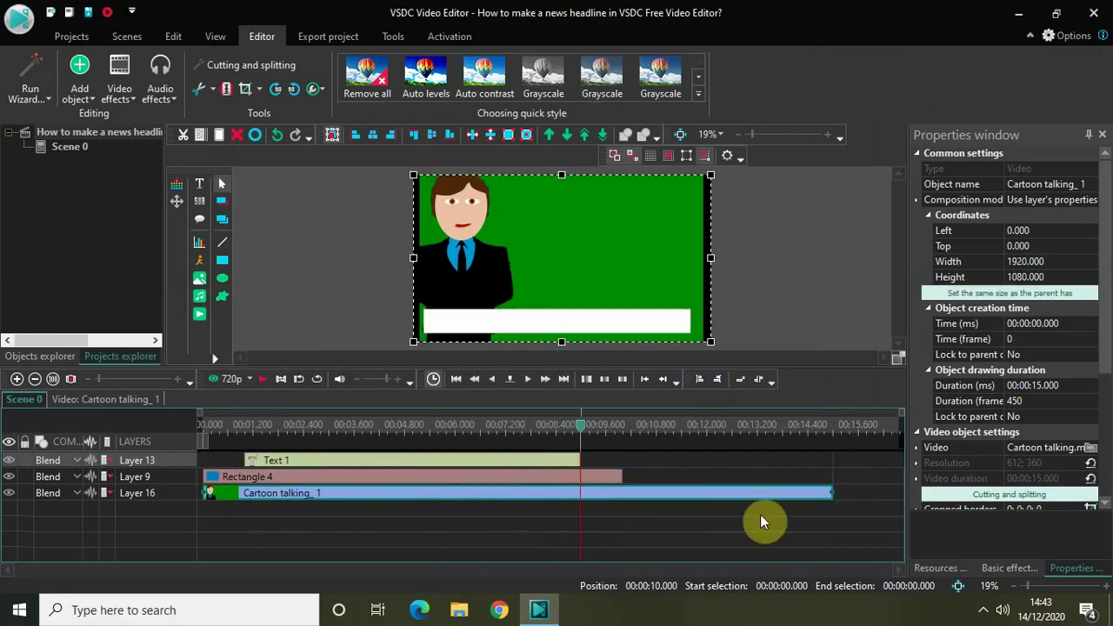
{"action": "left_click_drag", "start_coordinate": [830, 494], "coordinate": [623, 494]}
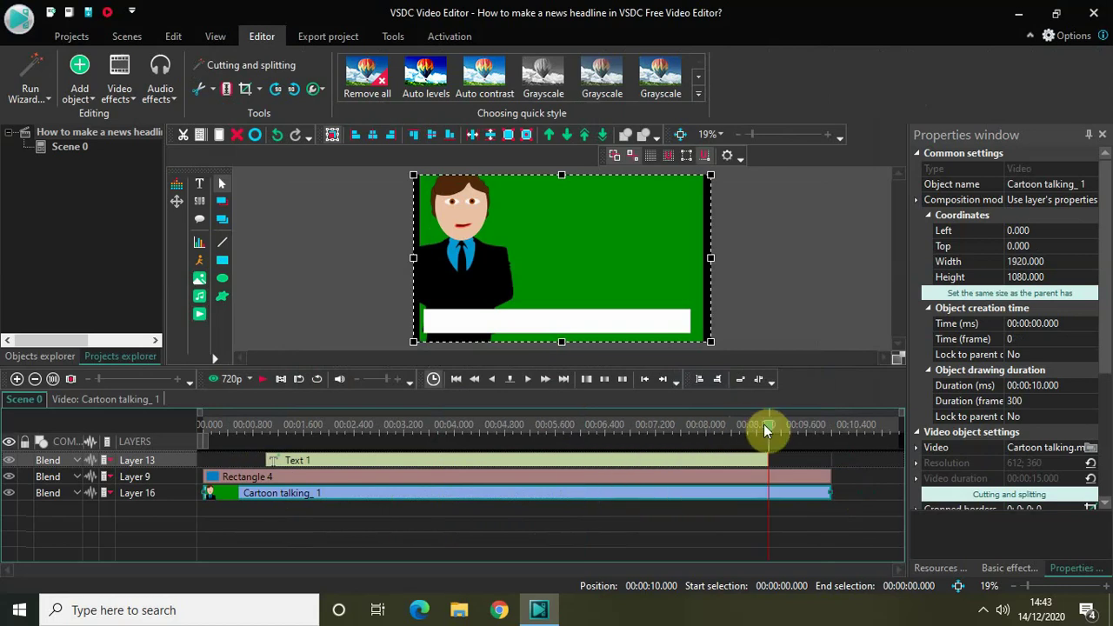
- Play the scene from the start with the headline over the cartoon video, and inspect a frame at about 3.2 seconds
{"action": "left_click_drag", "start_coordinate": [765, 426], "coordinate": [161, 450]}
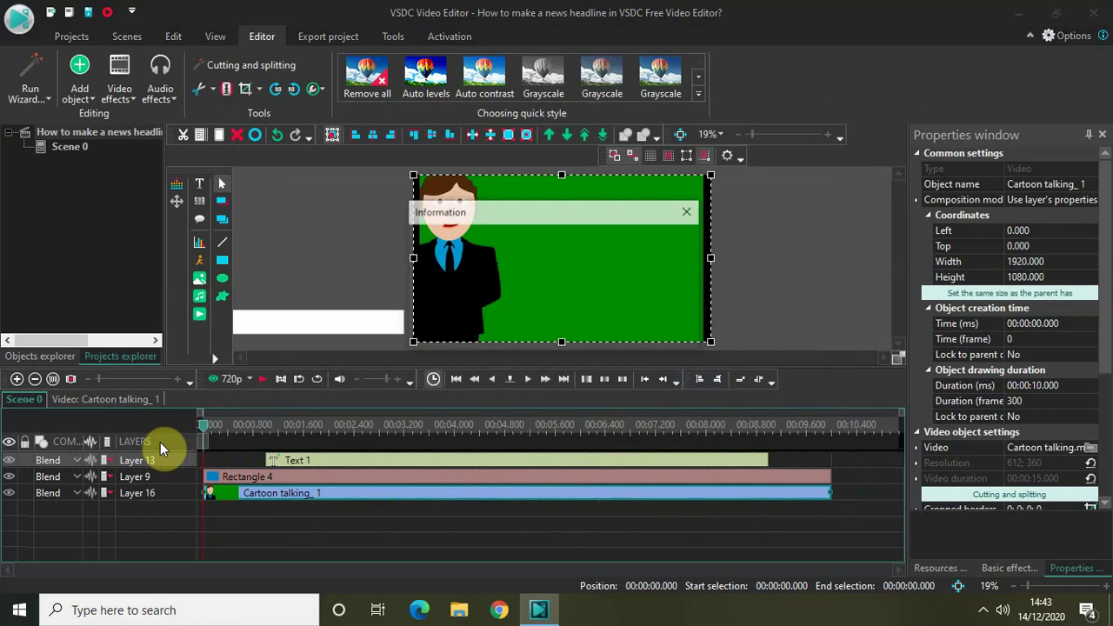
{"action": "key", "text": "space"}
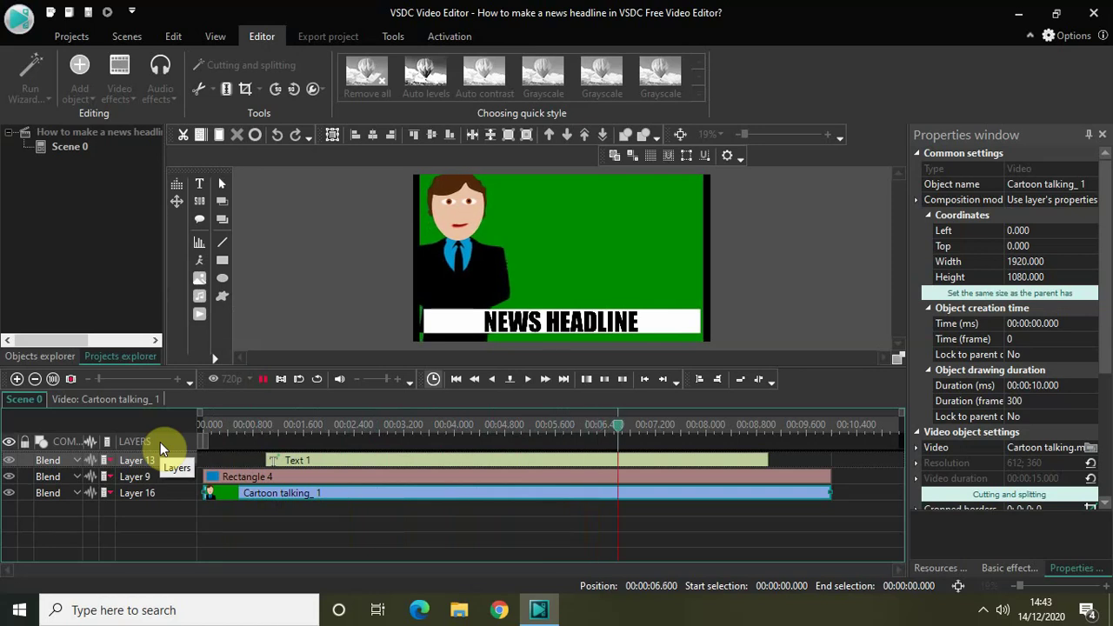
{"action": "key", "text": "space"}
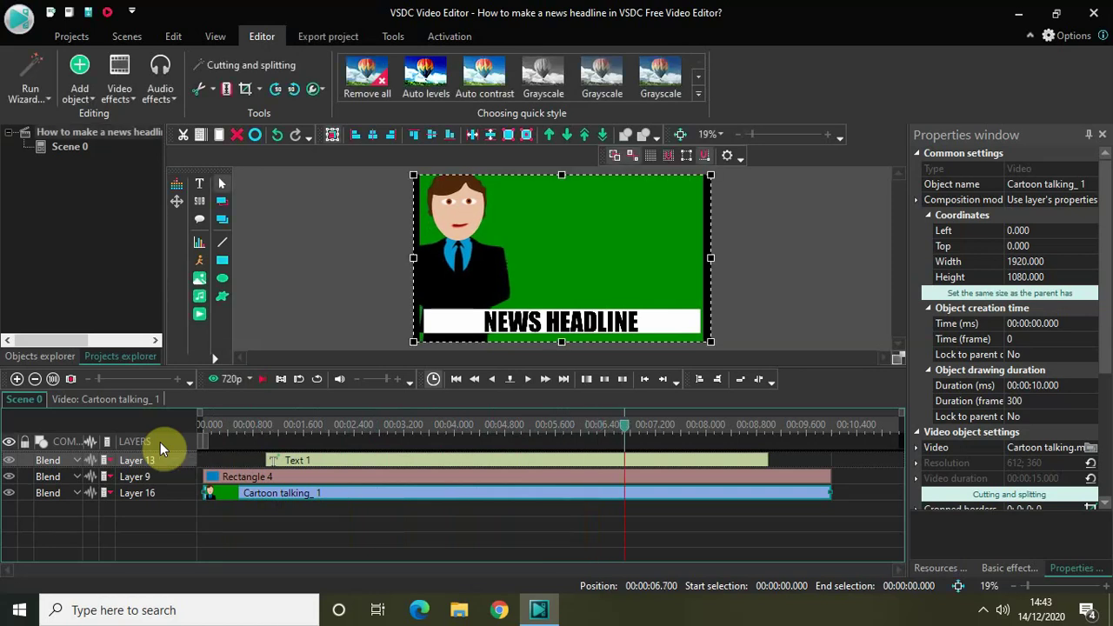
{"action": "key", "text": "space"}
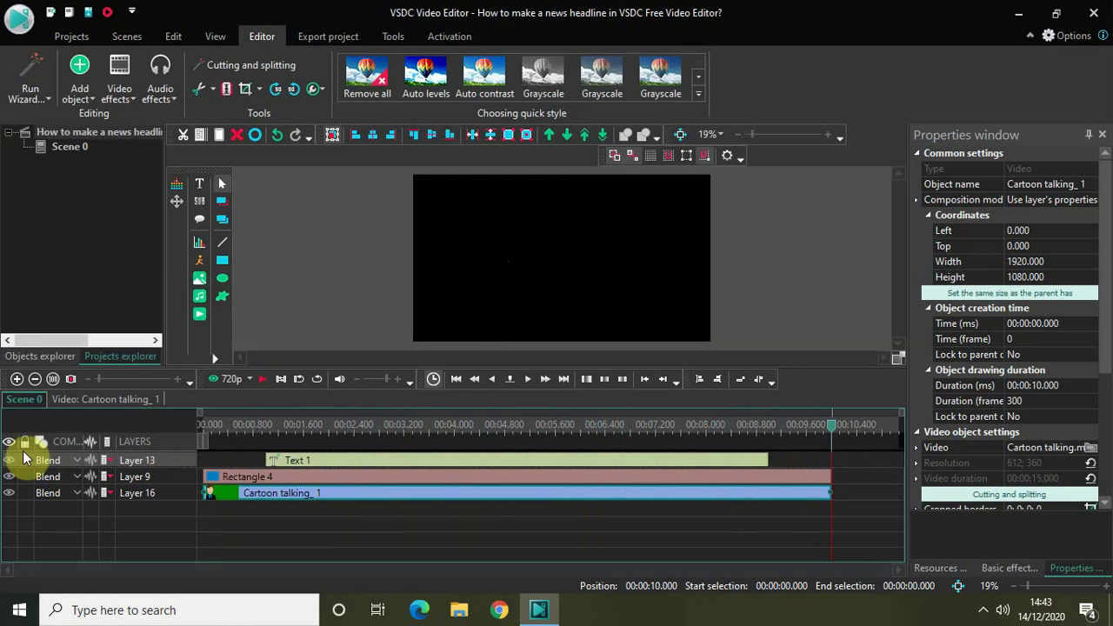
{"action": "left_click", "coordinate": [407, 425]}
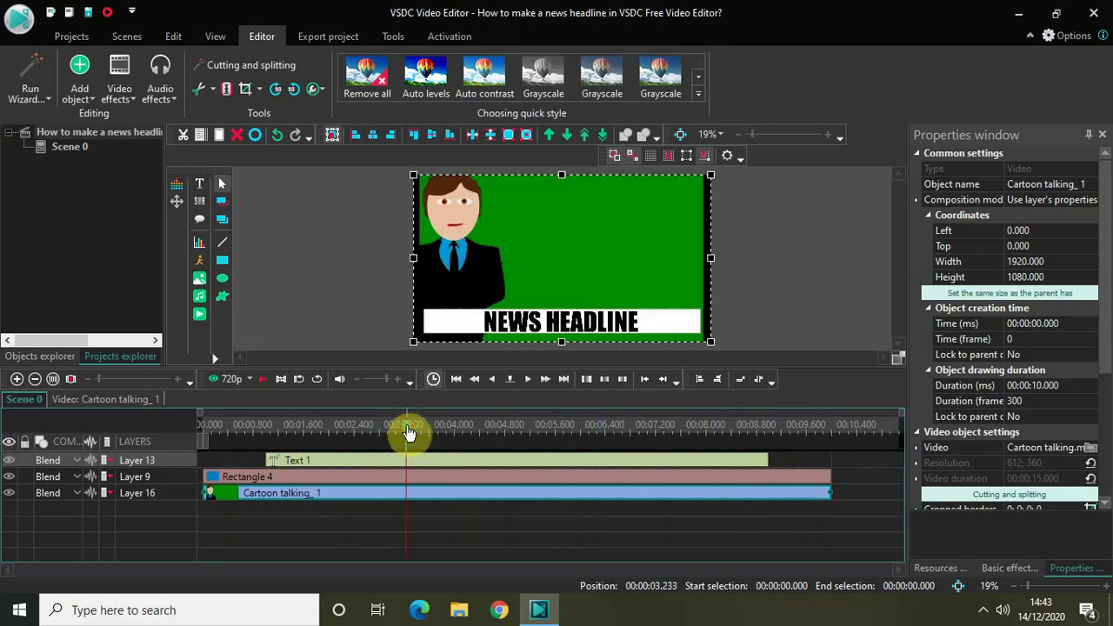